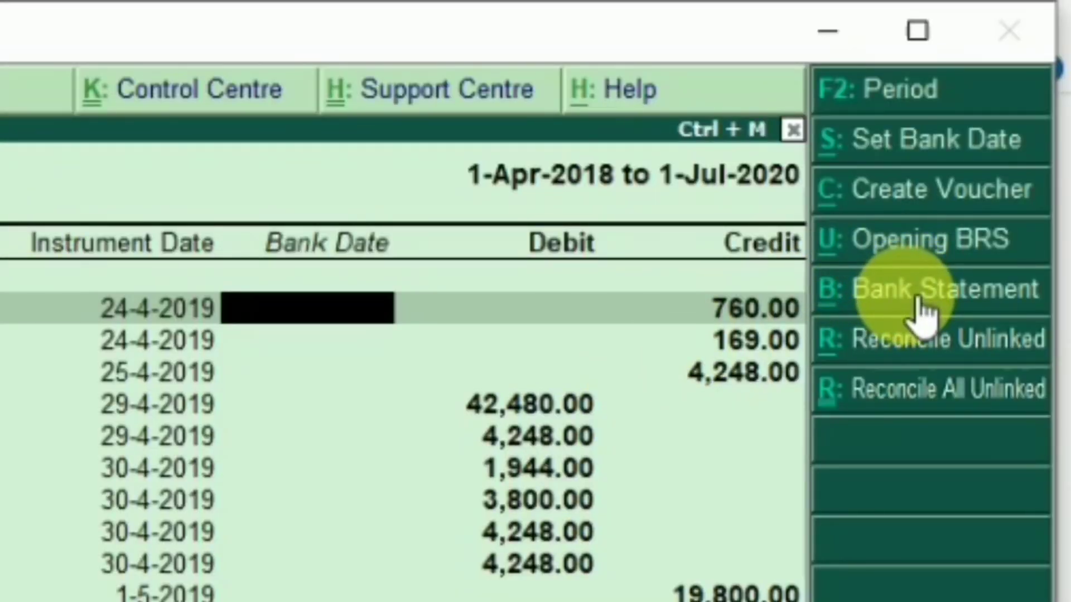
- View the bank statement files available for import from the reconciliation screen, and return to the Gateway of Tally
left_click(923, 309)
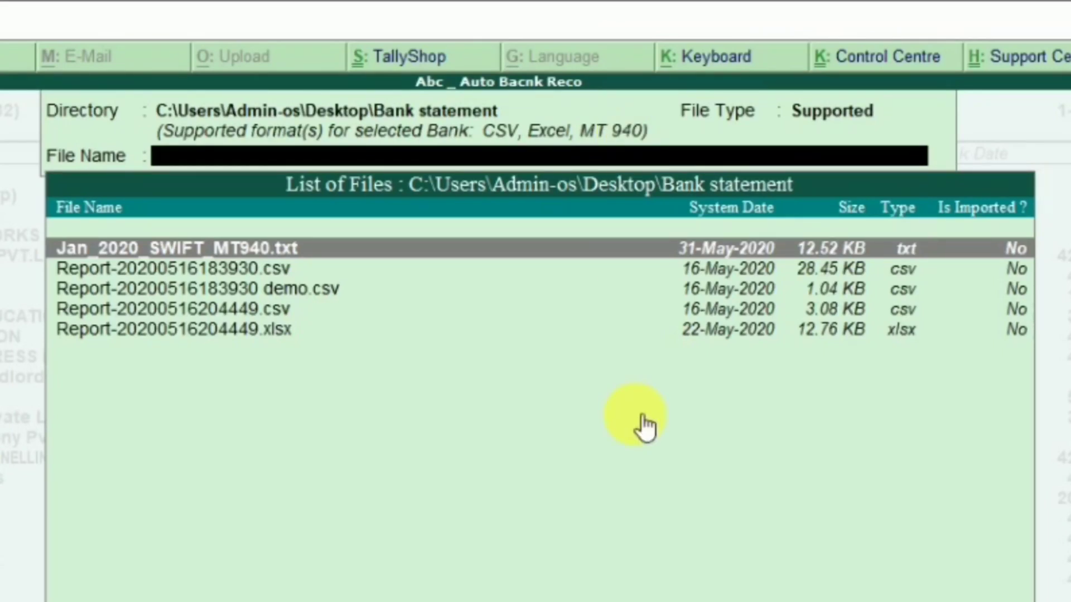
key("Escape")
key("Escape")
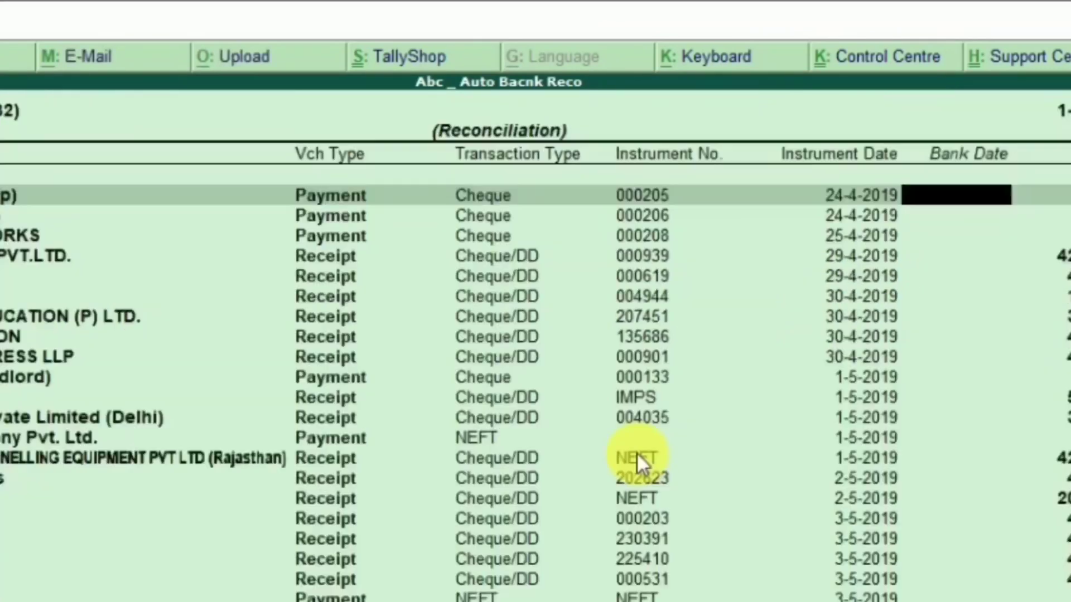
key("Escape")
key("Escape")
key("Escape")
key("Escape")
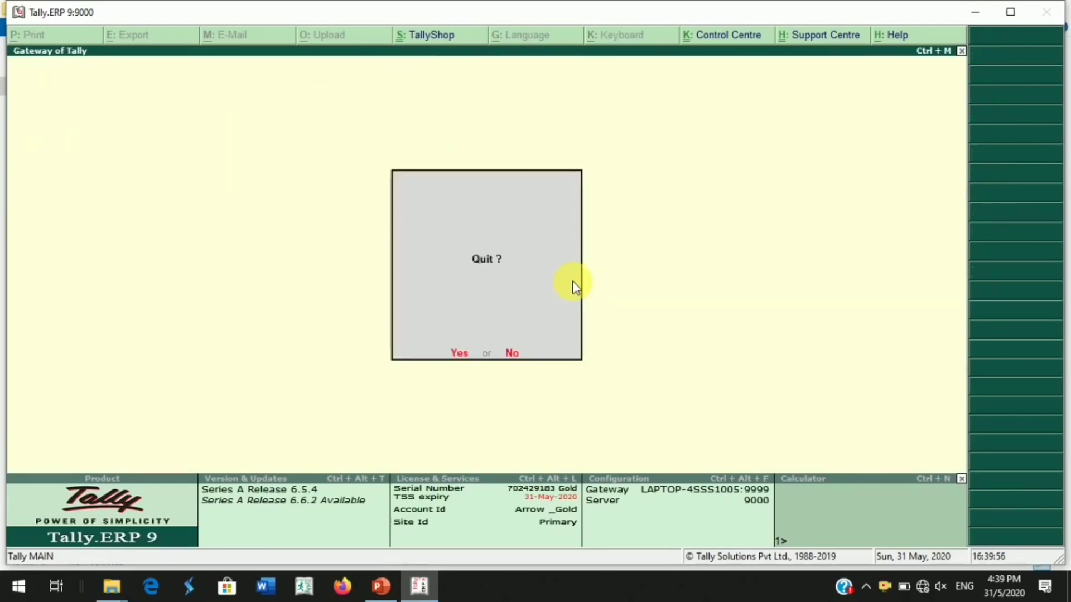
key("Escape")
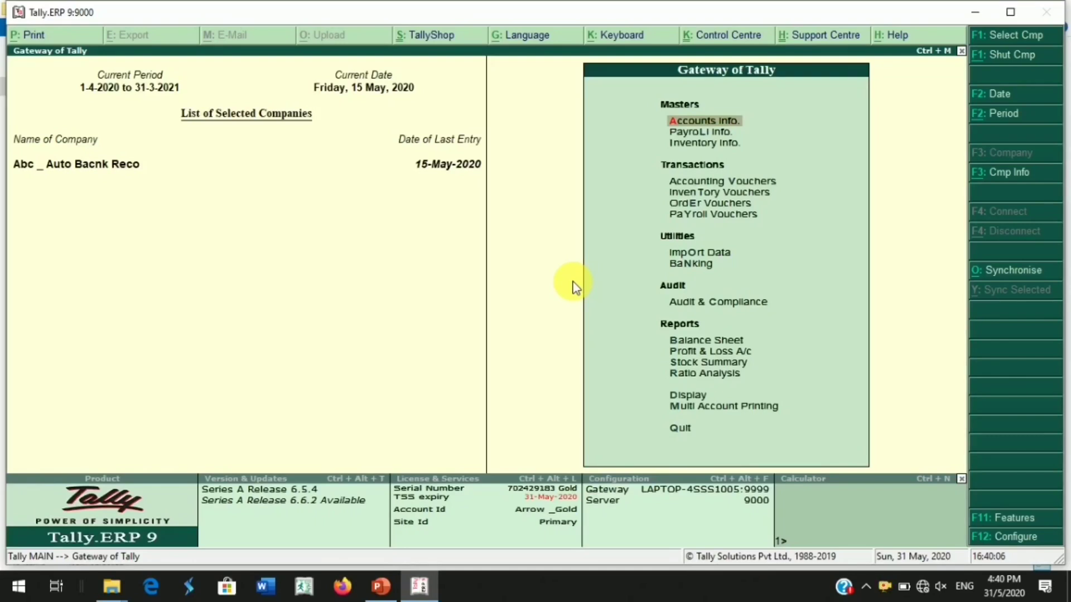
- Open the Kotak Bank ledger for alteration from Accounts Info
key("Return")
key("Down")
key("Down")
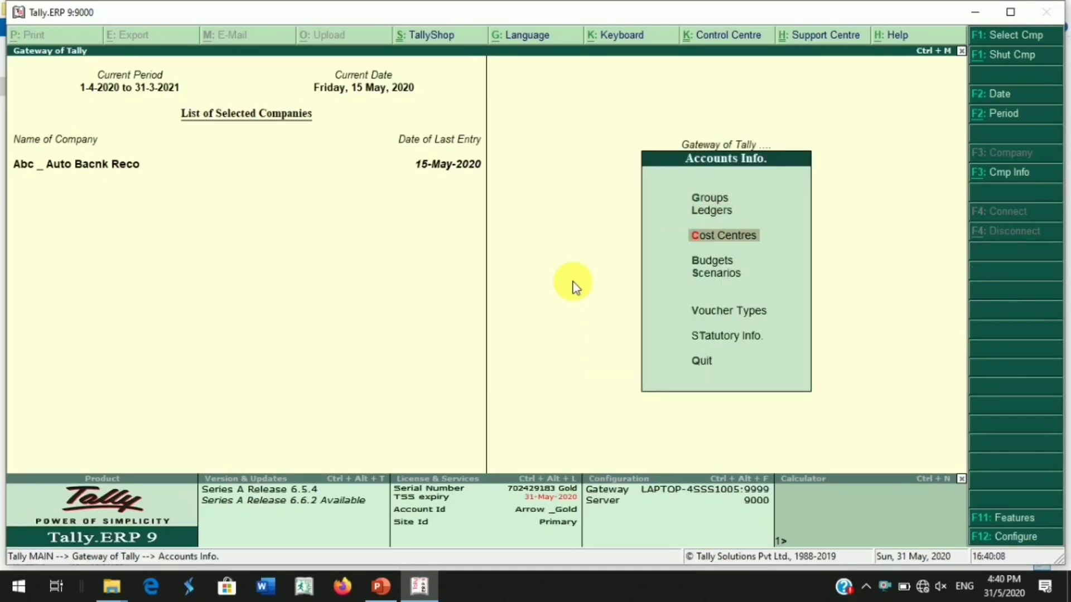
key("Up")
key("Return")
type("a")
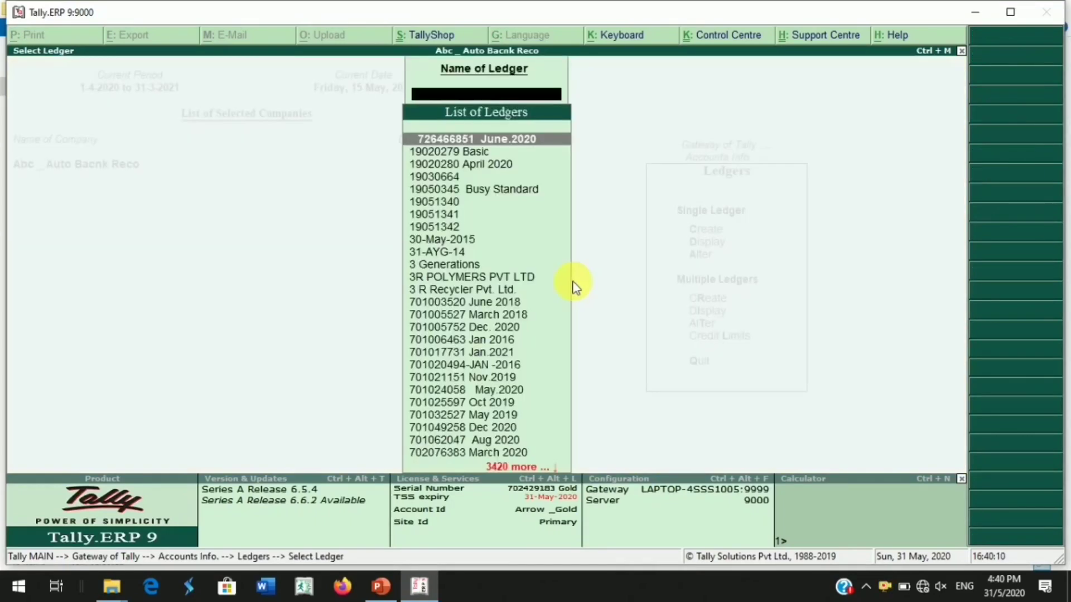
type("Ko")
key("Return")
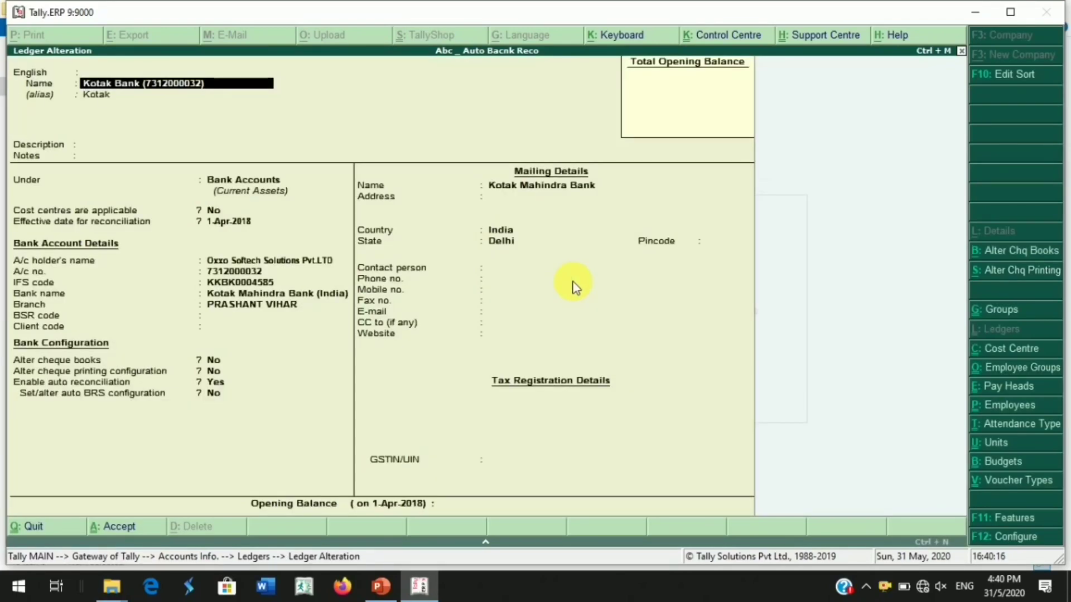
- Step through the Kotak Bank ledger's name and group fields to check its effective date for reconciliation
key("Return")
key("Return")
key("Return")
key("Return")
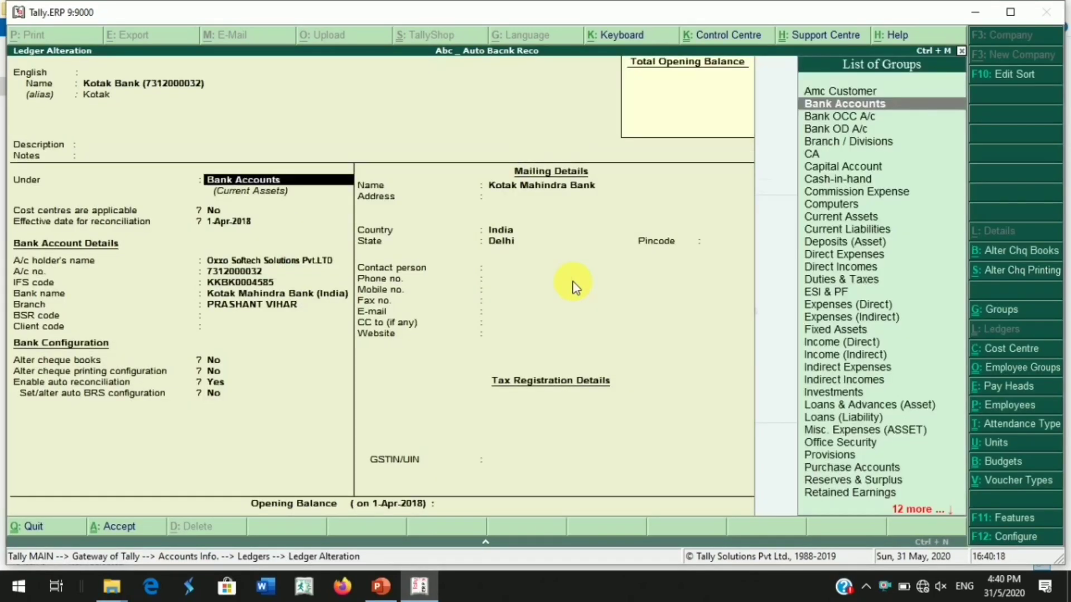
key("Return")
key("Return")
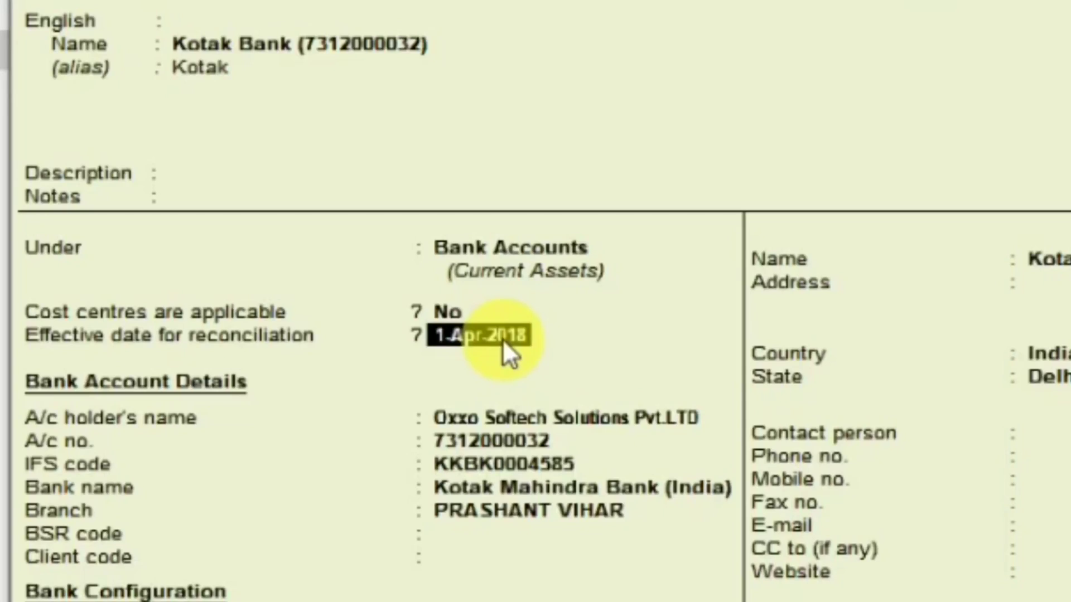
- Review the ledger's bank account details, including the bank name chosen from the list of banks
key("Return")
key("Return")
key("BackSpace")
key("BackSpace")
key("BackSpace")
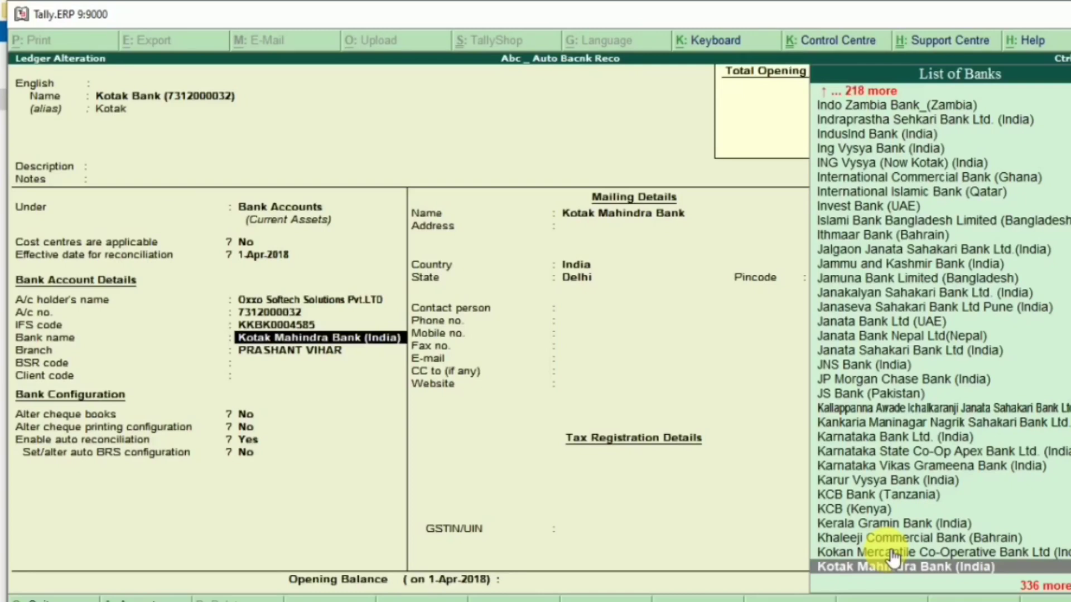
key("Return")
key("Return")
key("Return")
key("Return")
key("Return")
key("Return")
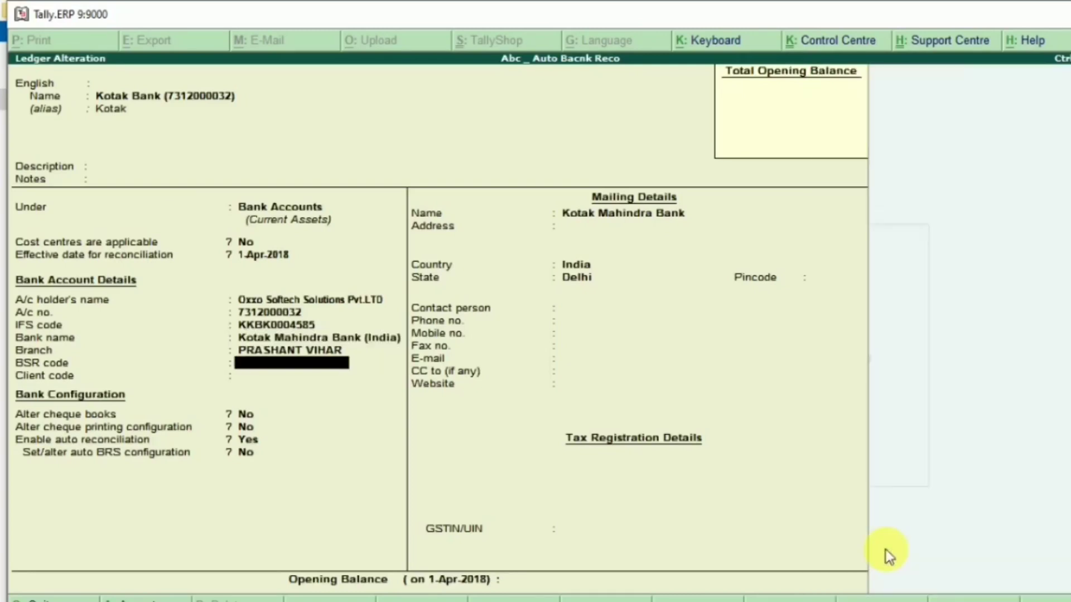
- Set "Set/alter auto BRS configuration" to Yes, keep both bank statement folder locations, and save the ledger
key("Return")
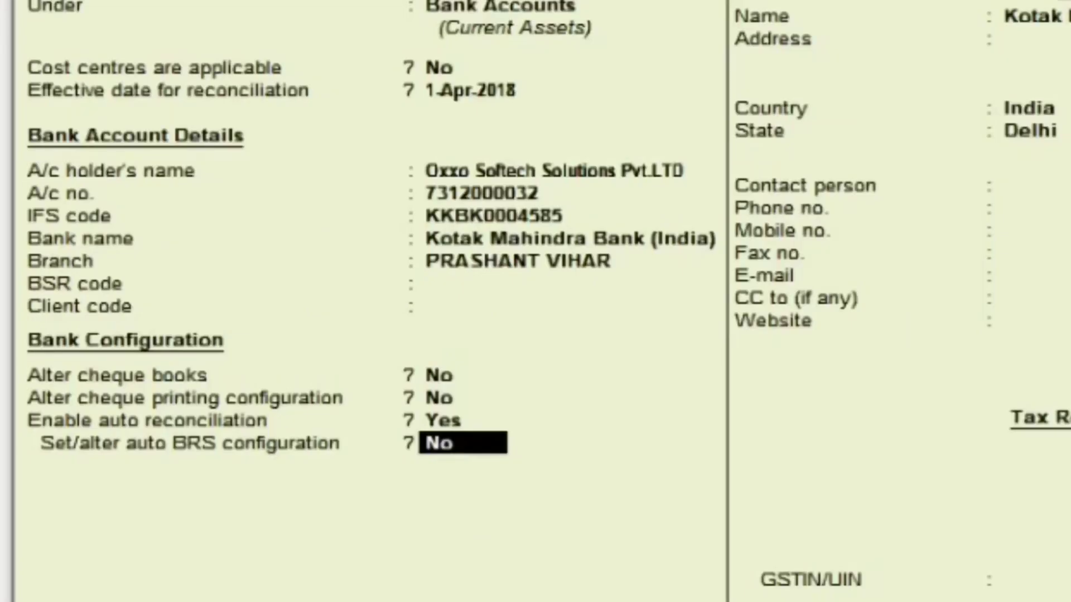
key("y")
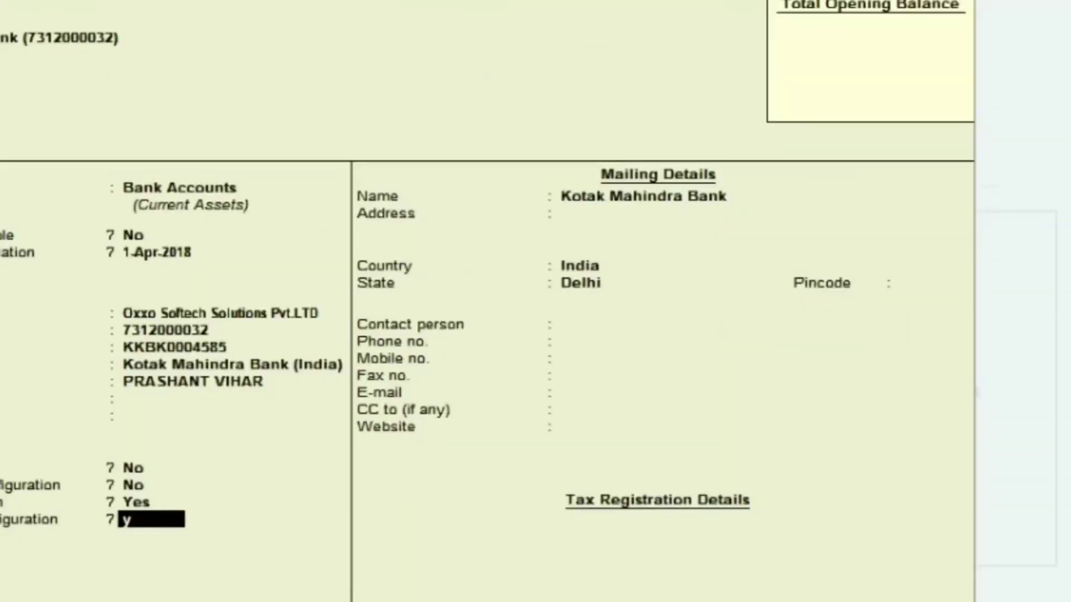
key("Return")
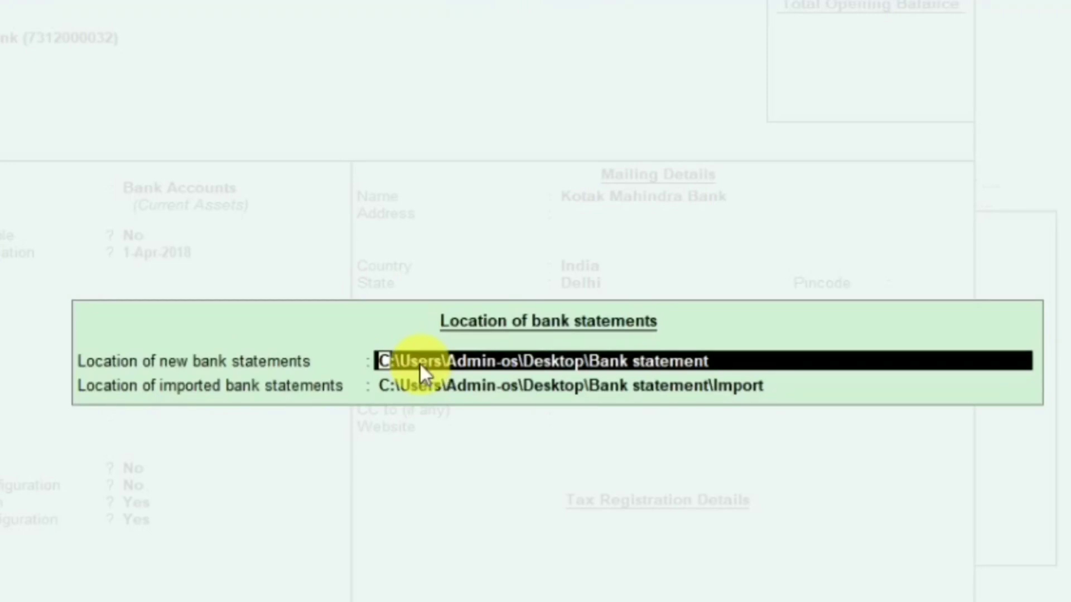
left_click(417, 390)
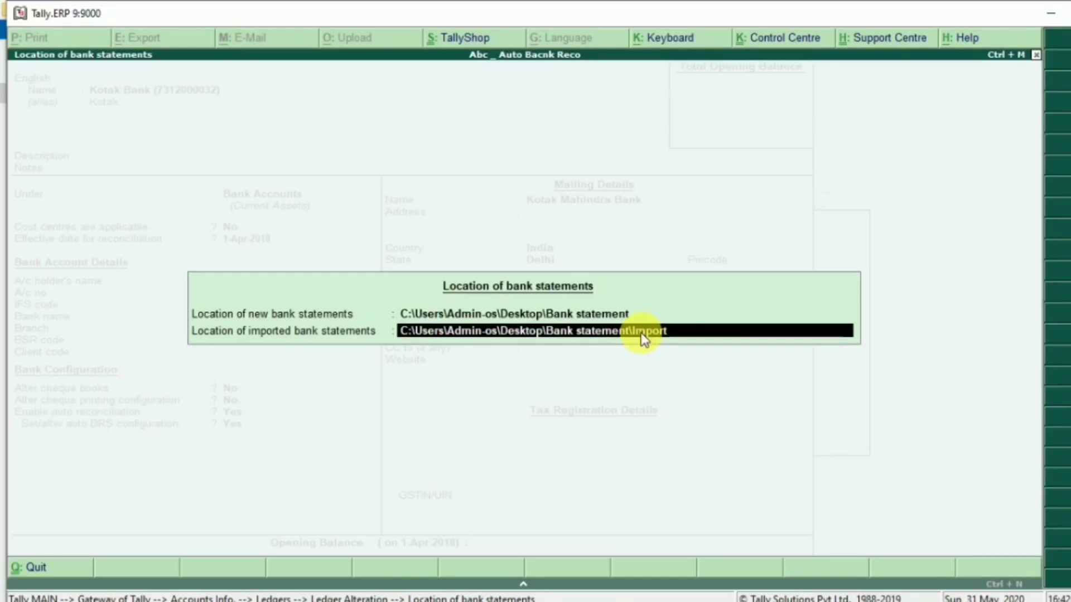
key("Return")
key("ctrl+a")
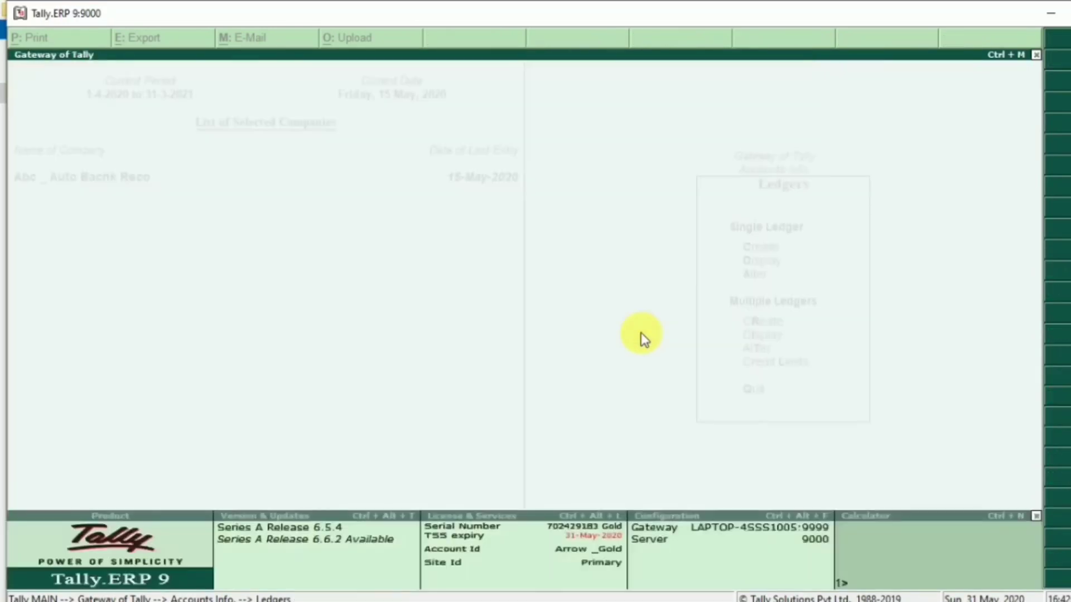
- Return to the Gateway of Tally and display the Kotak Bank ledger's vouchers from the account books
key("Escape")
key("Escape")
key("Escape")
key("Escape")
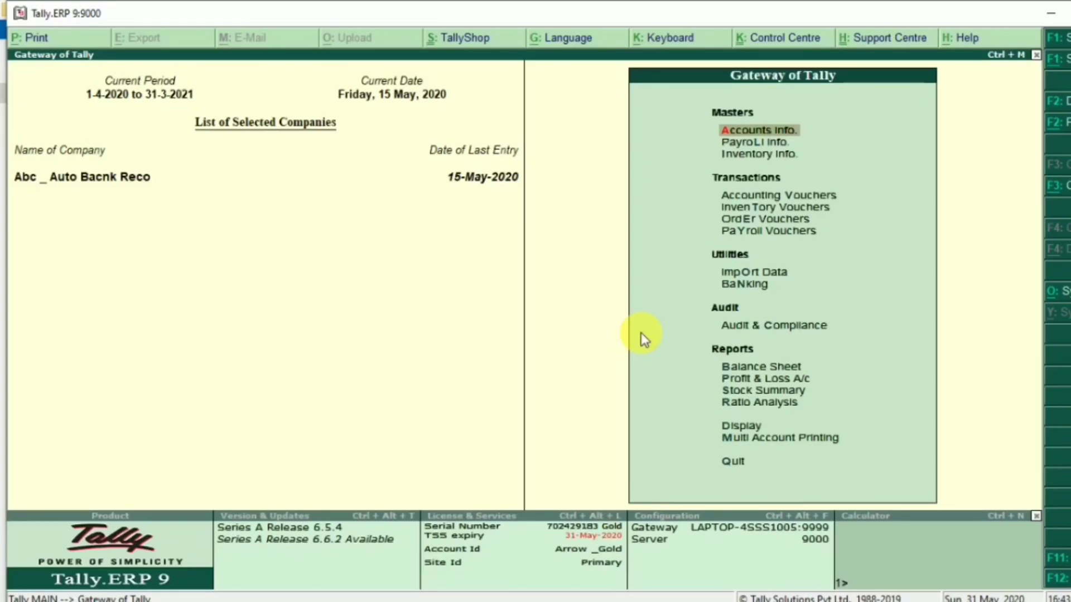
type("da")
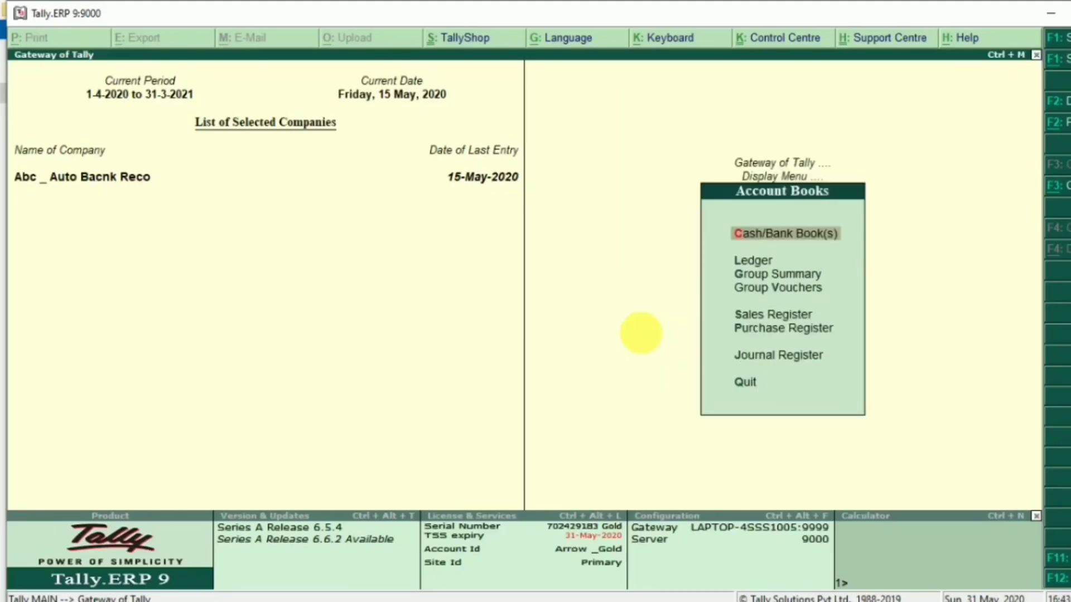
type("lKotak")
key("Down")
key("Return")
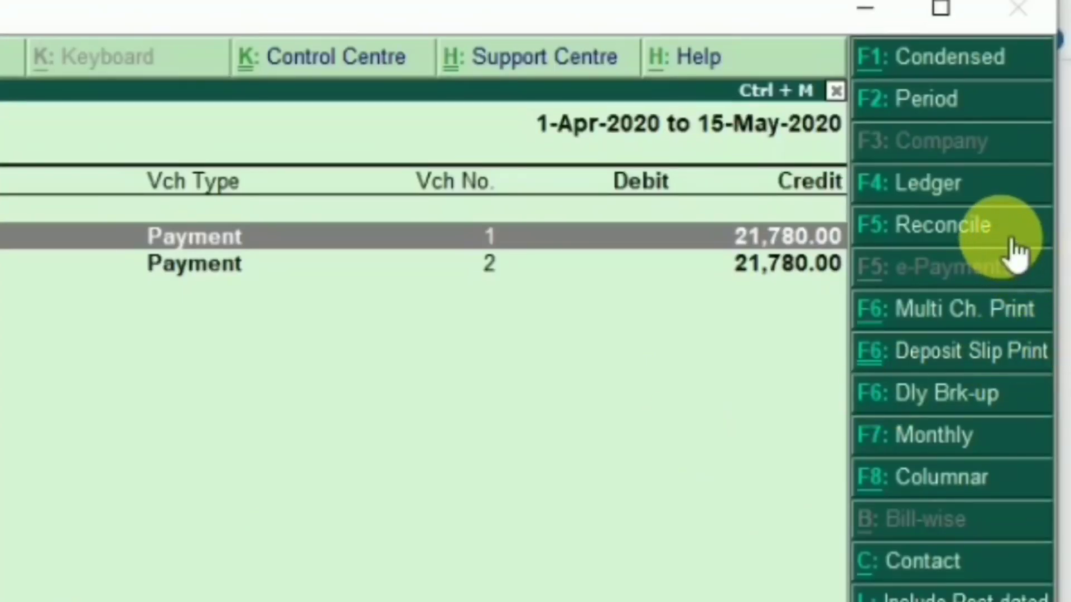
- View the Kotak Bank ledger's reconciliation screen, and go back to the Gateway of Tally
left_click(1027, 264)
left_click(1000, 237)
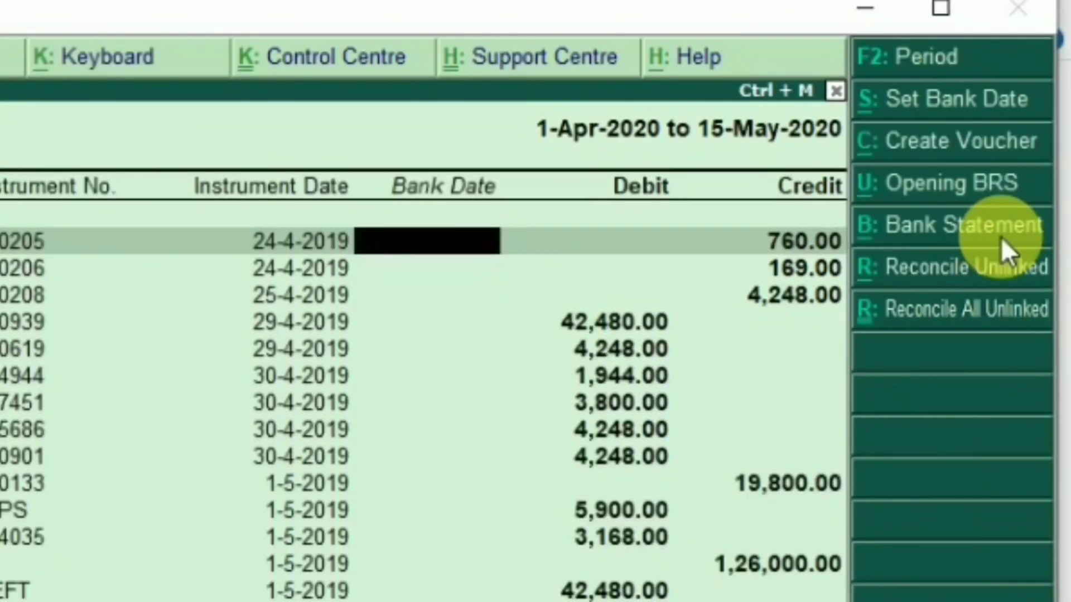
key("Escape")
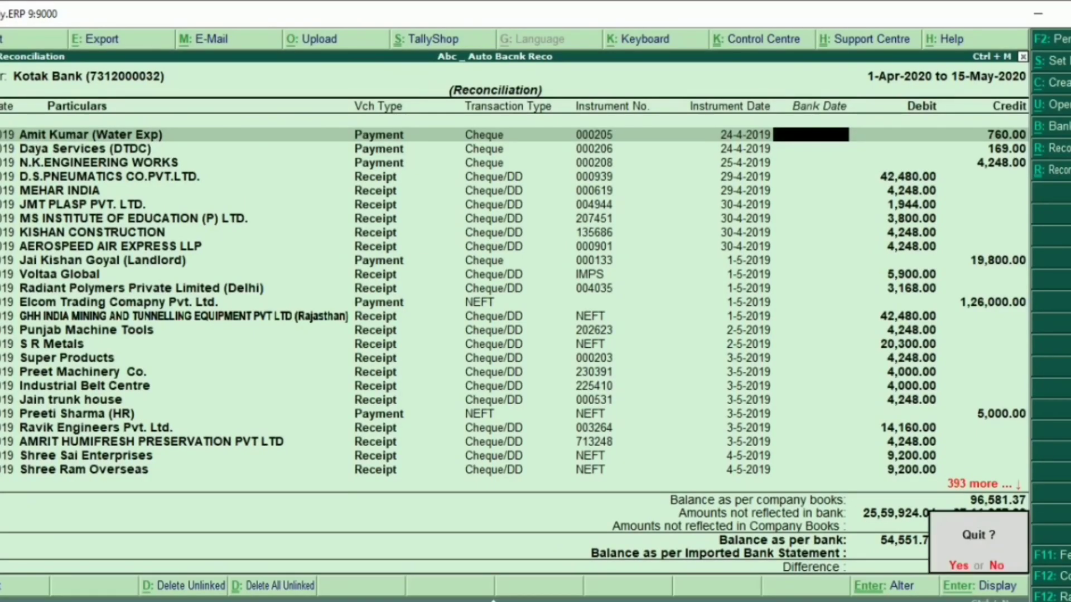
key("Return")
key("Escape")
key("Escape")
key("Escape")
key("Escape")
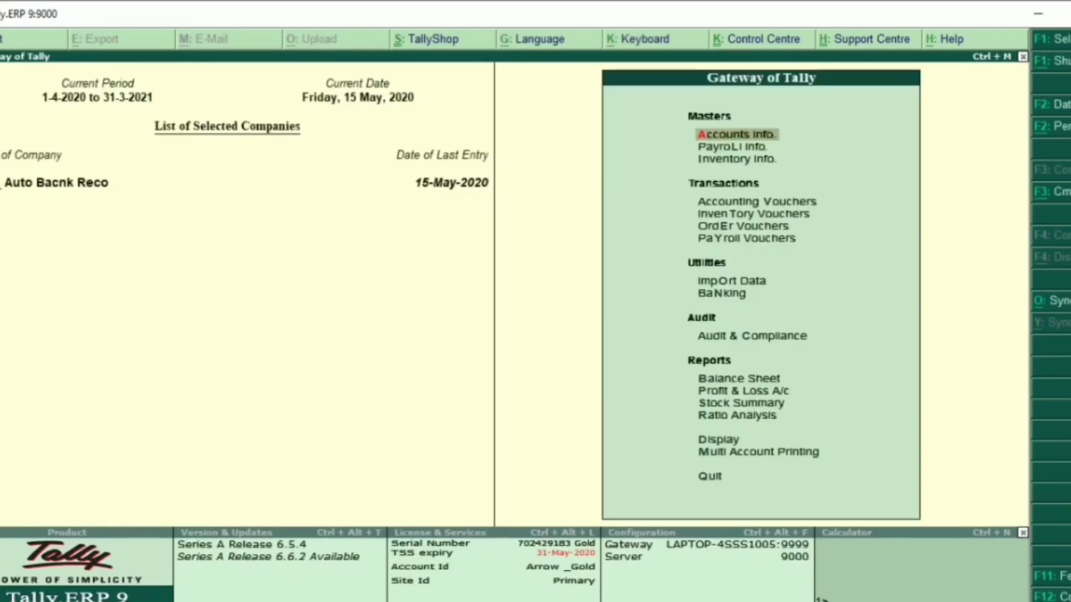
- Open Bank Reconciliation from the Banking utilities
key("Down")
key("Down")
key("Down")
key("Down")
key("Down")
key("Down")
key("Down")
key("Down")
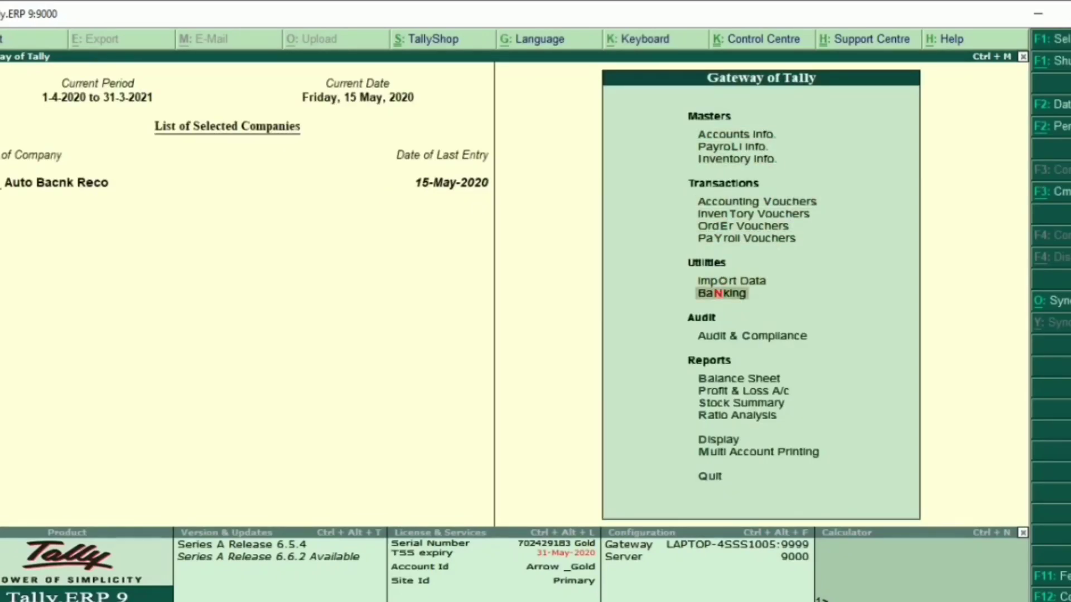
key("Return")
key("Down")
key("Down")
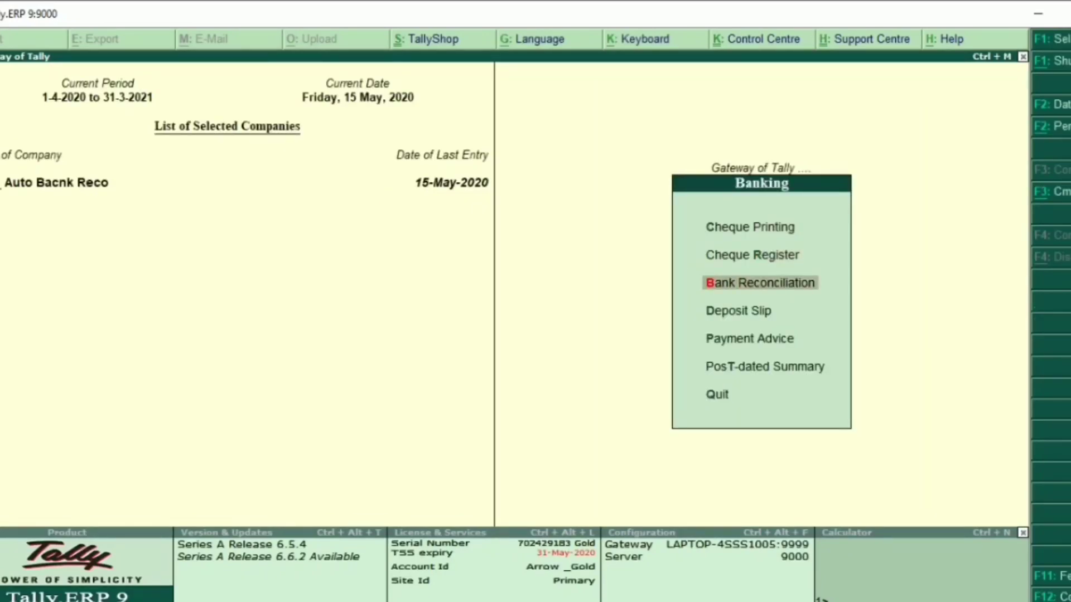
key("Return")
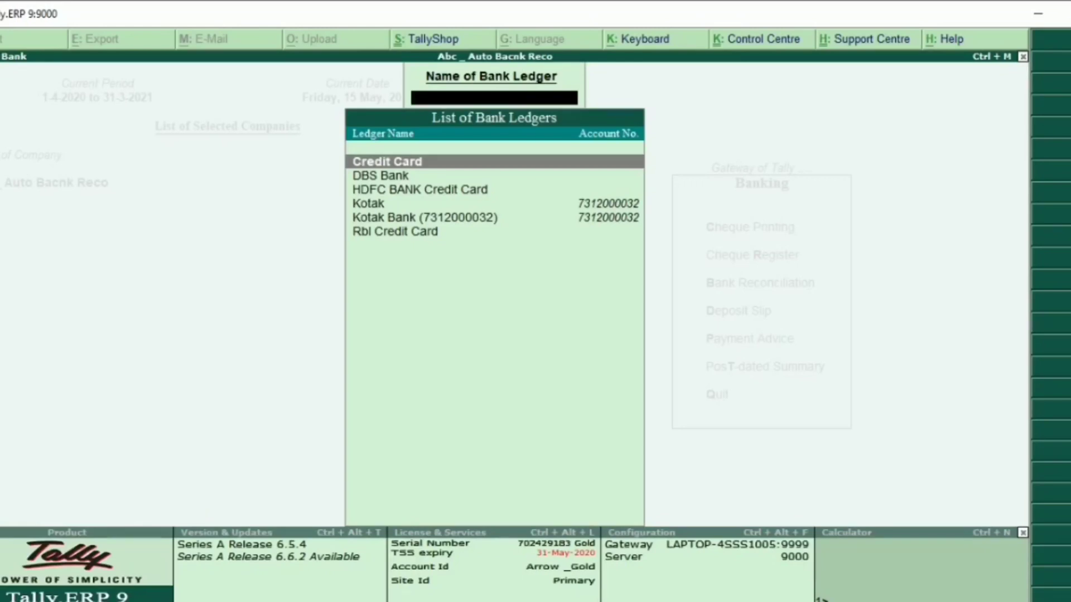
- Select the Kotak bank ledger and open its reconciliation
key("Down")
key("Down")
key("Down")
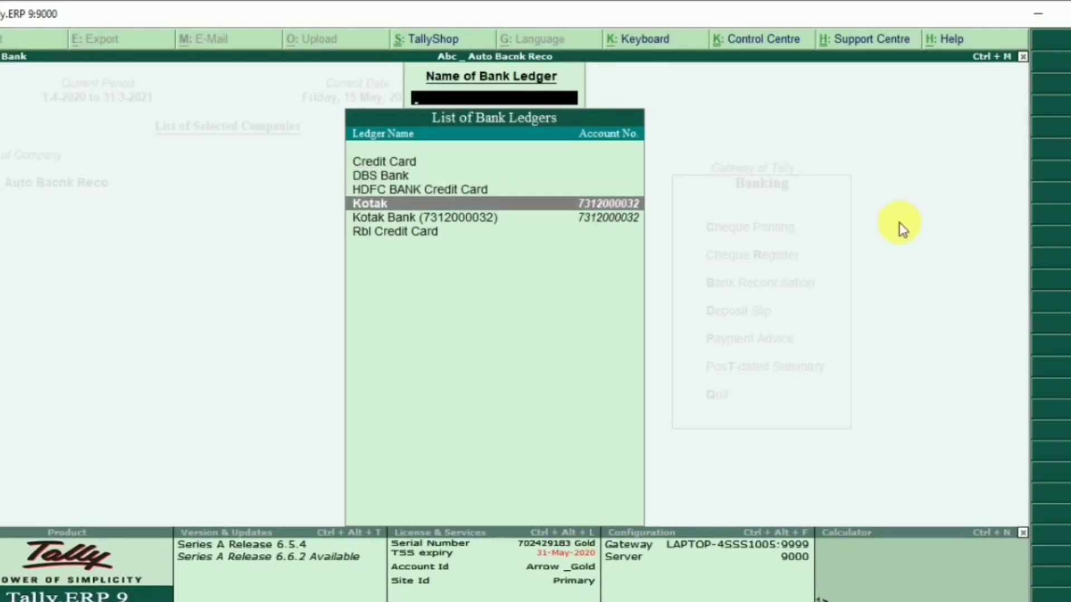
key("Return")
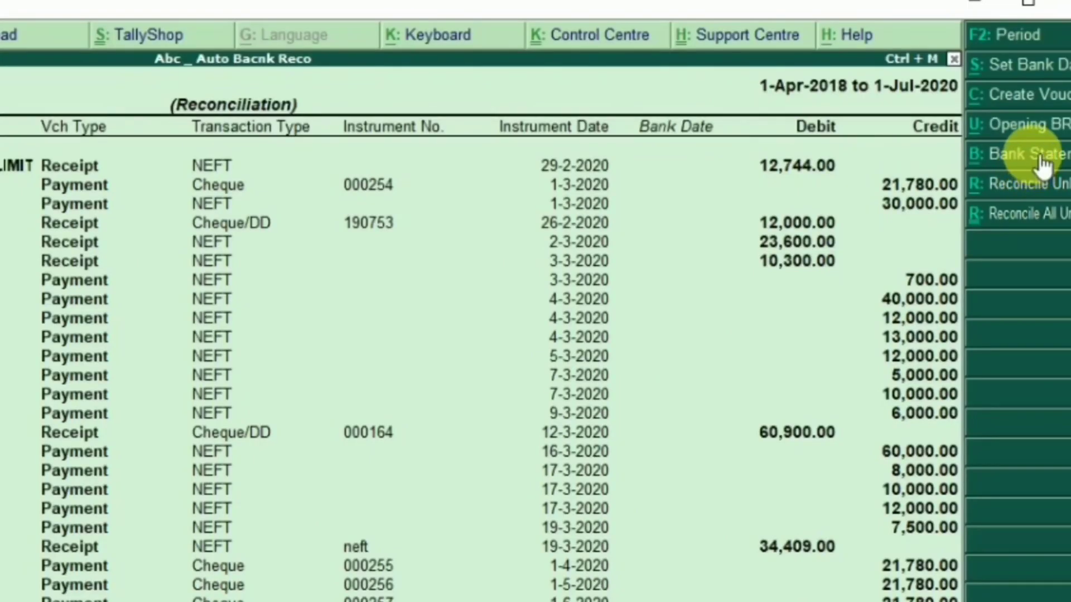
- Start the bank statement import and check its directory, file type and list of available files
left_click(1041, 162)
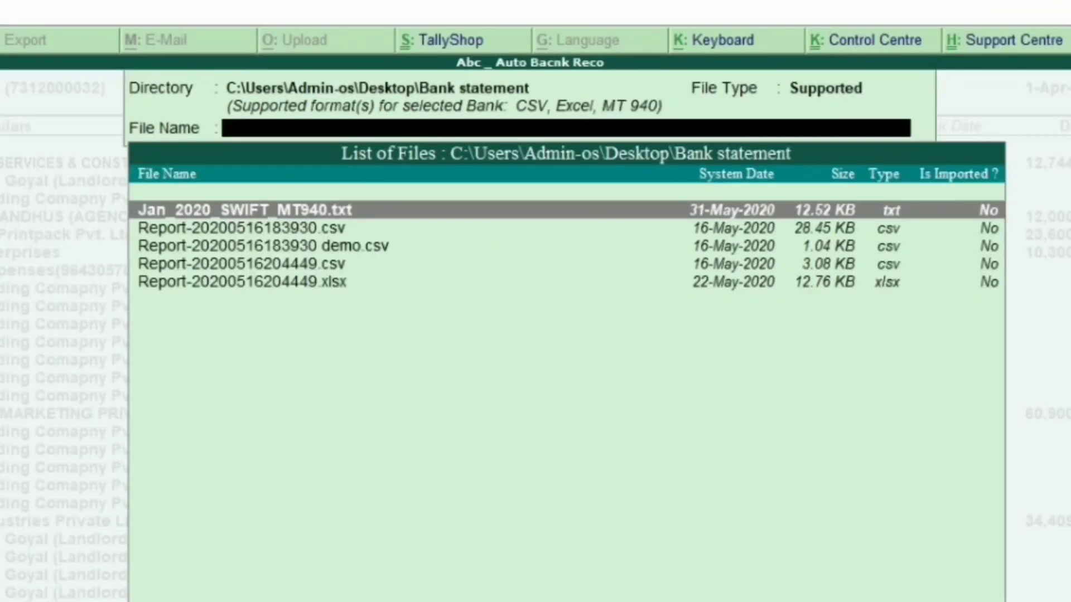
key("BackSpace")
key("BackSpace")
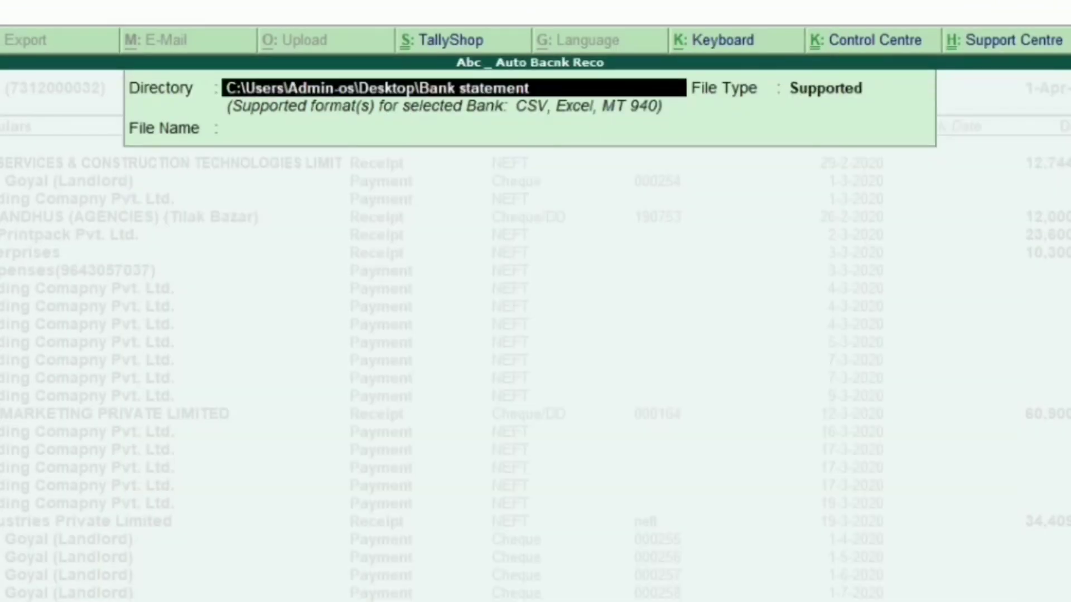
key("Return")
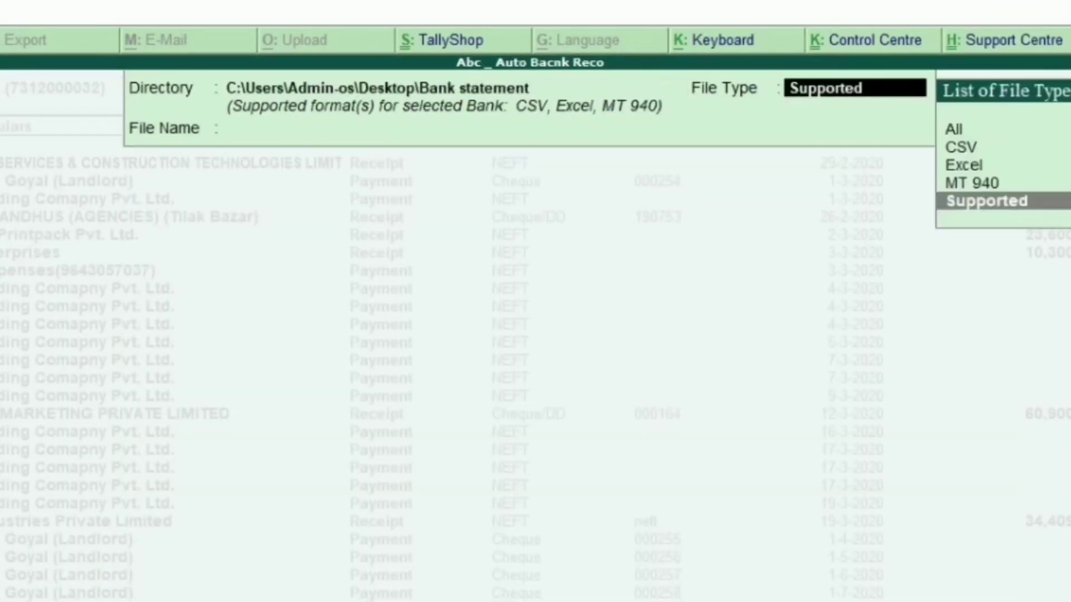
key("Return")
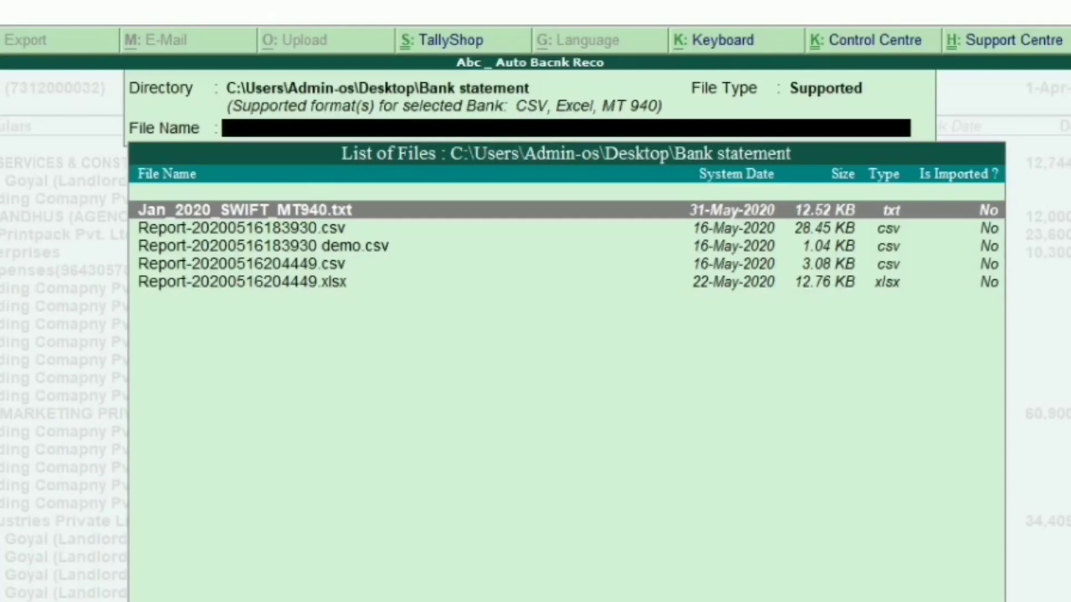
- Set the bank statement file type to All to list every file, and reopen the file type choice
key("BackSpace")
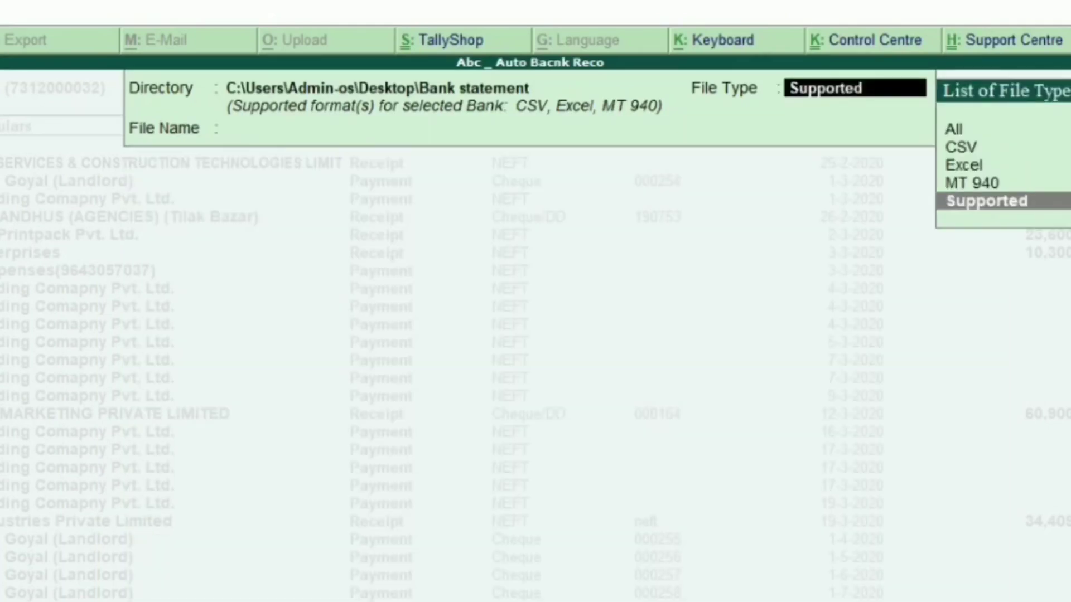
key("Up")
key("Up")
key("Up")
key("Up")
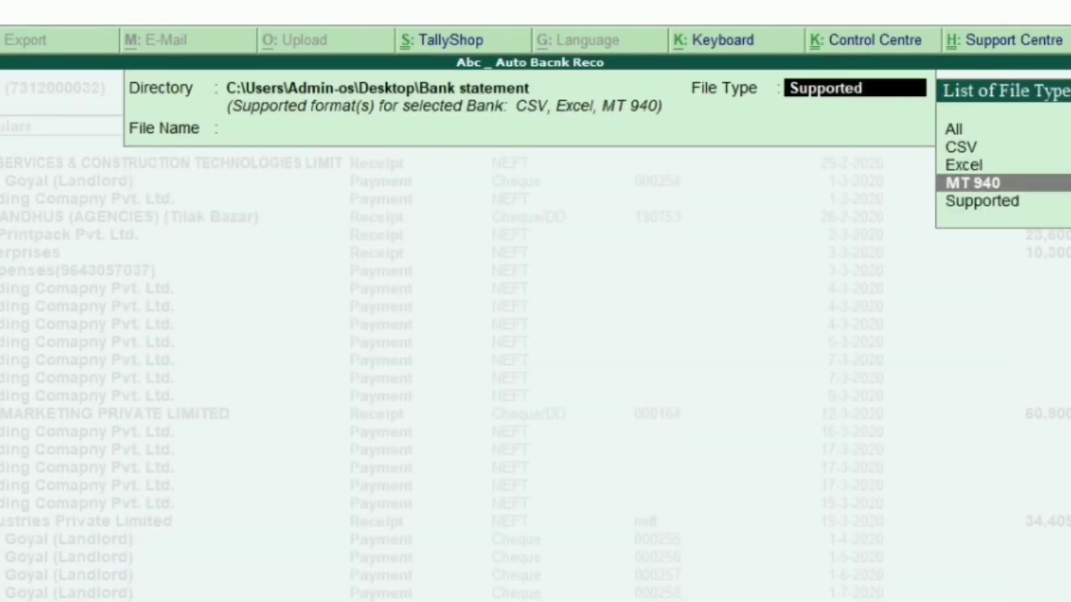
key("Return")
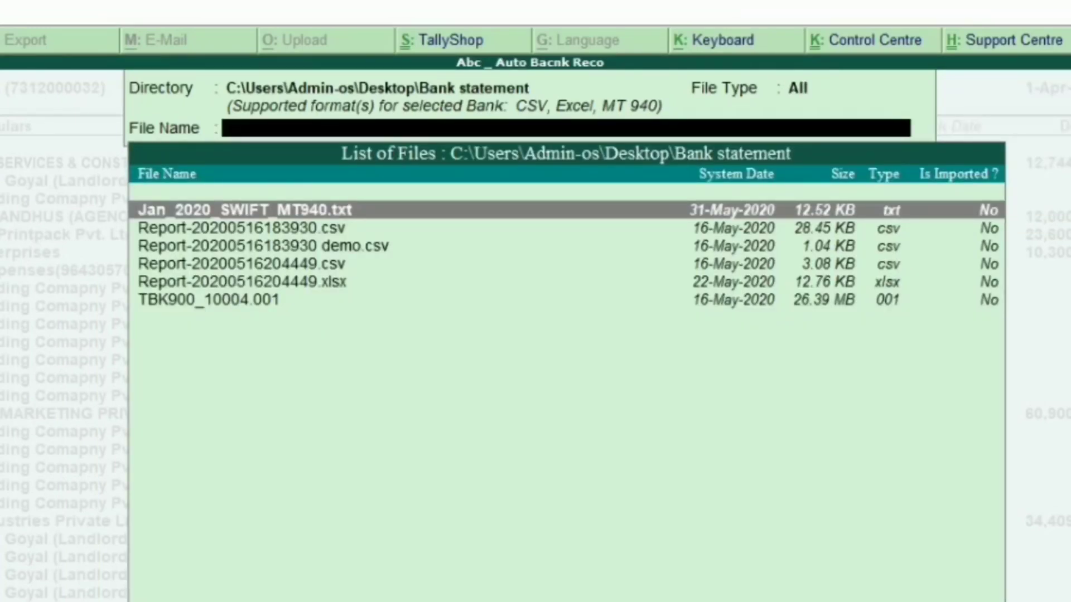
key("BackSpace")
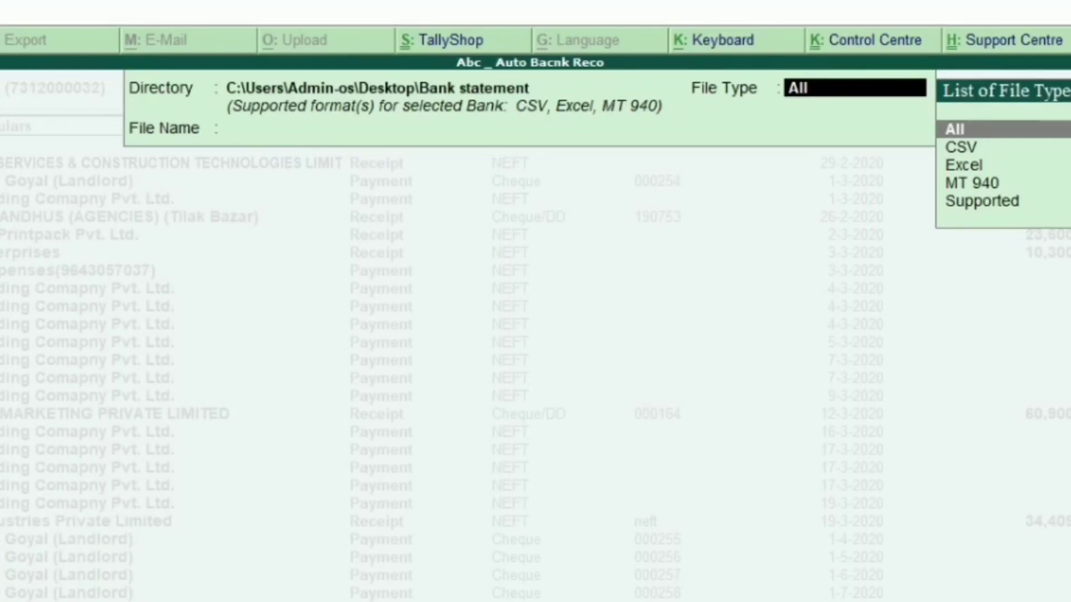
- Set the bank statement file type to Supported so that only files in the supported formats are listed
key("Down")
key("Down")
key("Down")
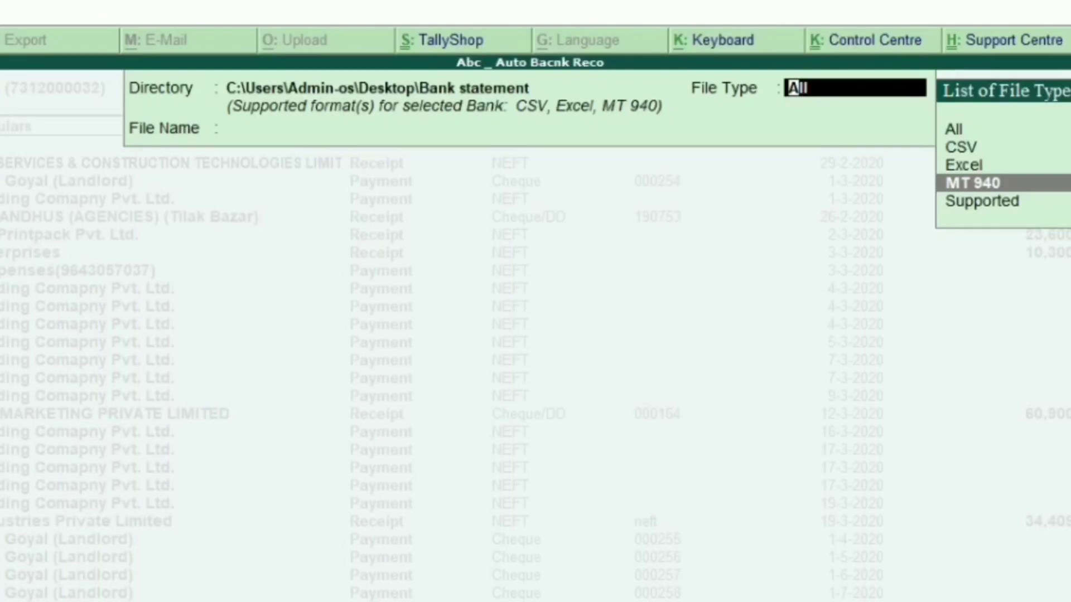
key("Return")
key("Escape")
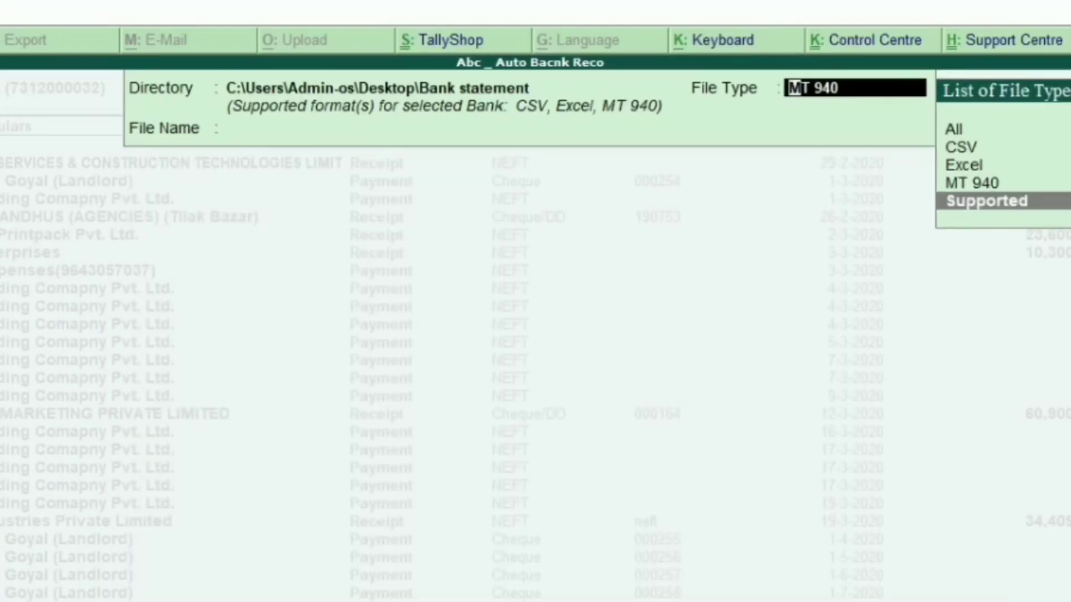
key("Return")
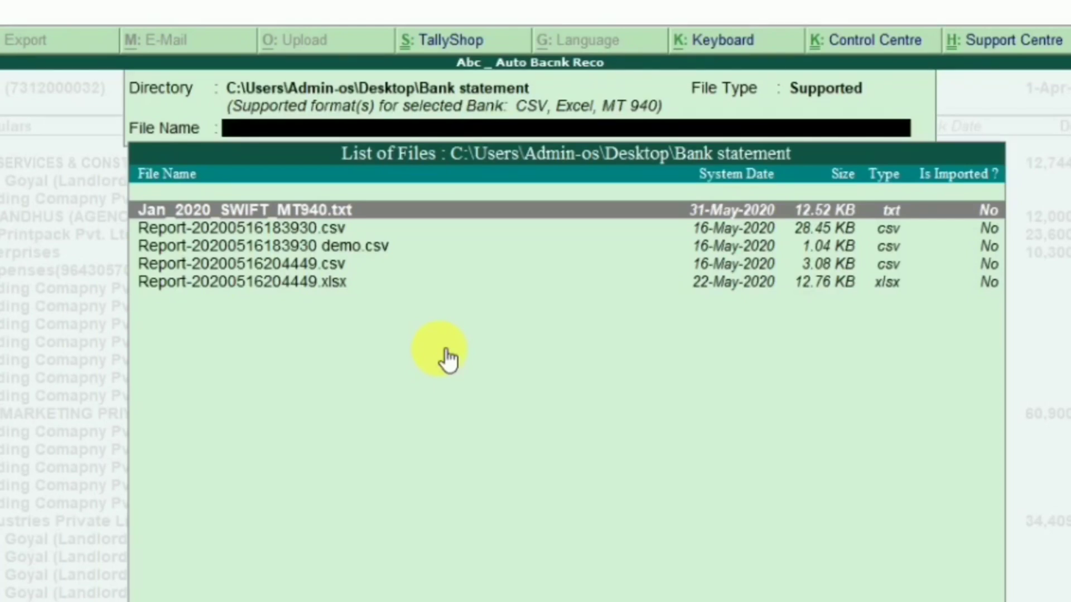
- Choose the bank statement file Jan_2020_SWIFT_MT940.txt and open it with the With View option
key("Down")
key("Down")
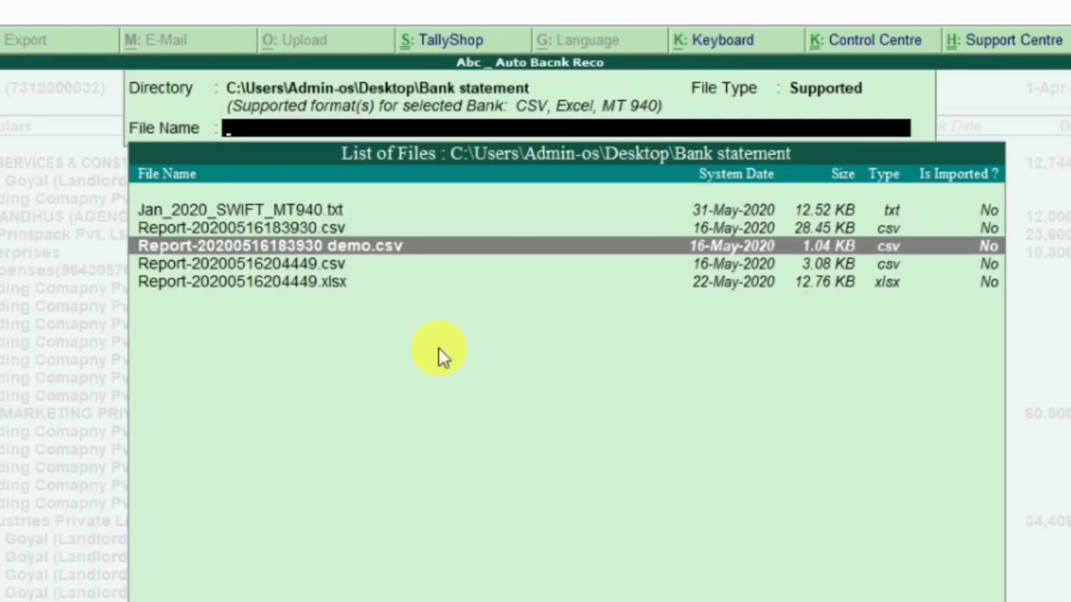
key("Down")
key("Down")
key("Up")
key("Up")
key("Up")
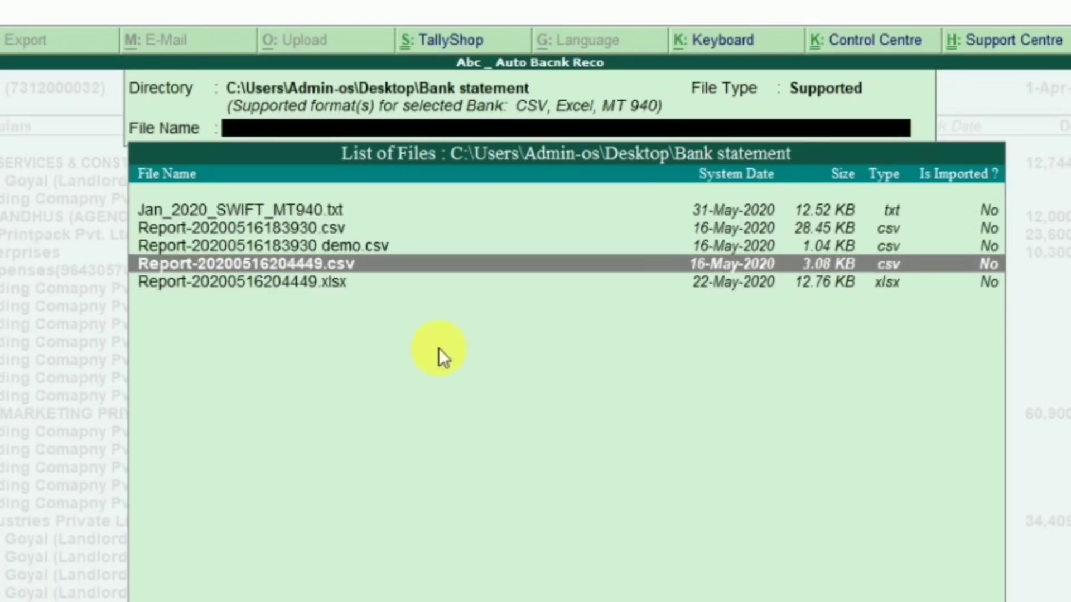
key("Up")
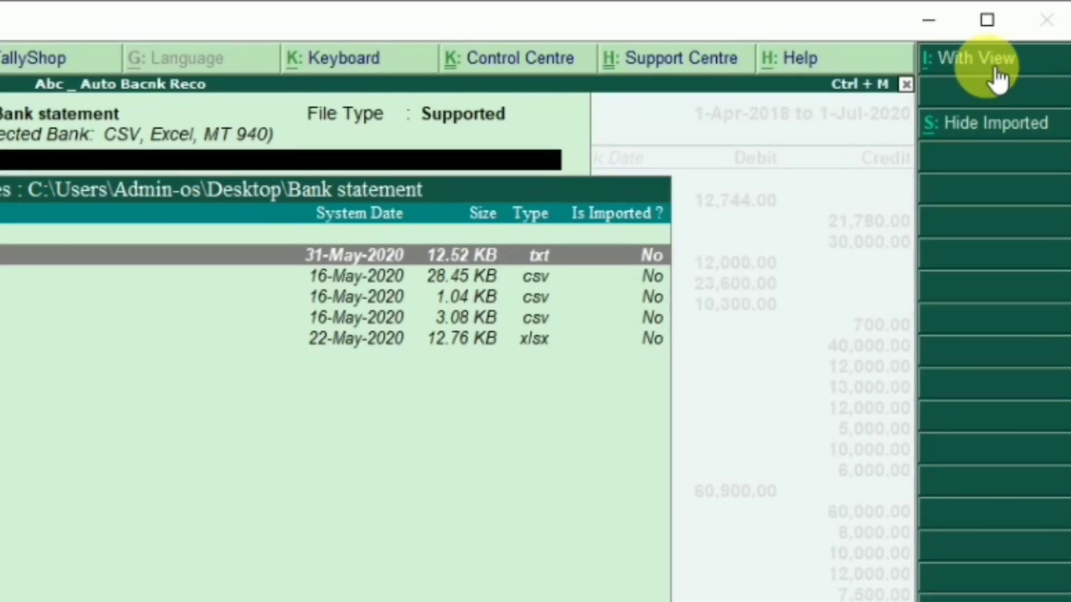
left_click(995, 69)
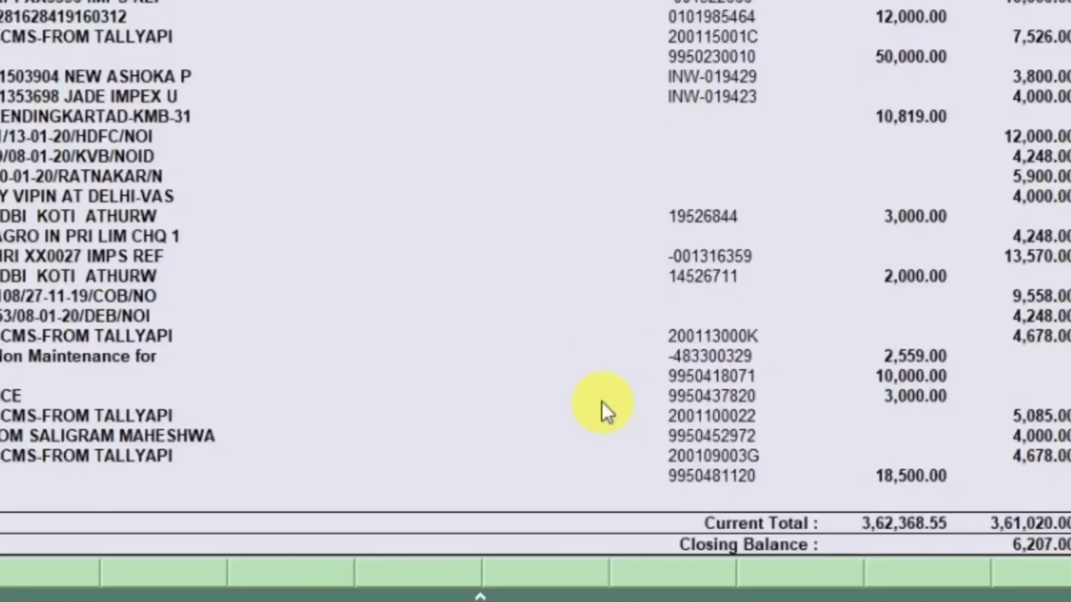
- Examine the statement's transactions from the opening balance to the last entry, checking dates, particulars, instrument numbers, debits, credits and balances
key("Down")
key("Down")
key("Down")
key("Down")
key("Down")
key("Down")
key("Down")
key("Down")
key("Down")
key("Down")
key("Down")
key("Down")
key("Down")
key("Down")
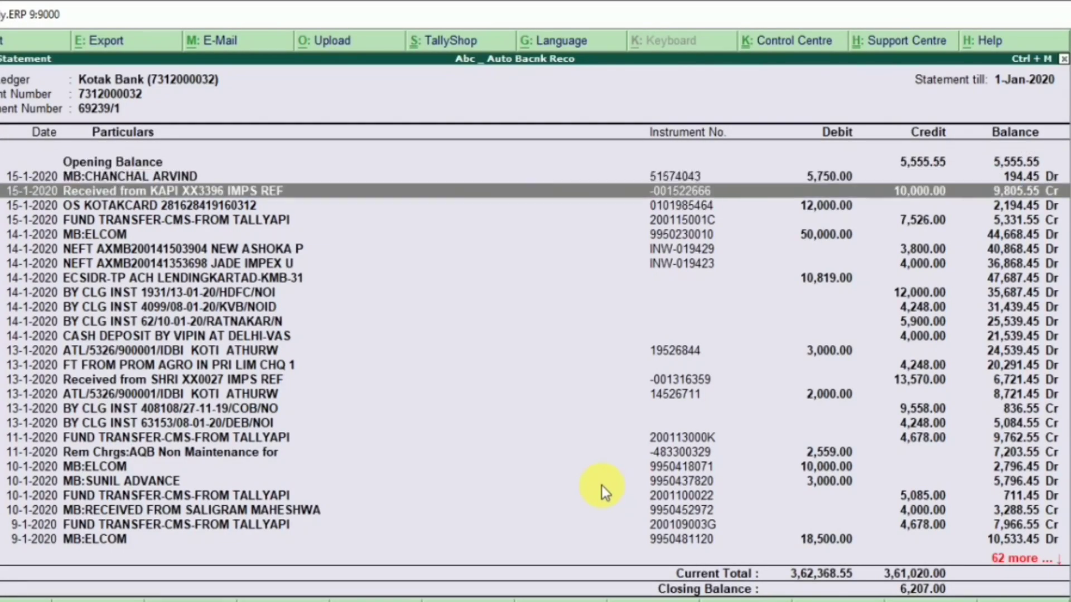
key("Down")
key("Down")
key("Down")
key("Down")
key("Down")
key("Down")
key("Down")
key("Down")
key("Down")
key("Down")
key("Down")
key("Down")
key("Down")
key("Down")
key("Down")
key("Down")
key("Down")
key("Down")
key("Down")
key("Down")
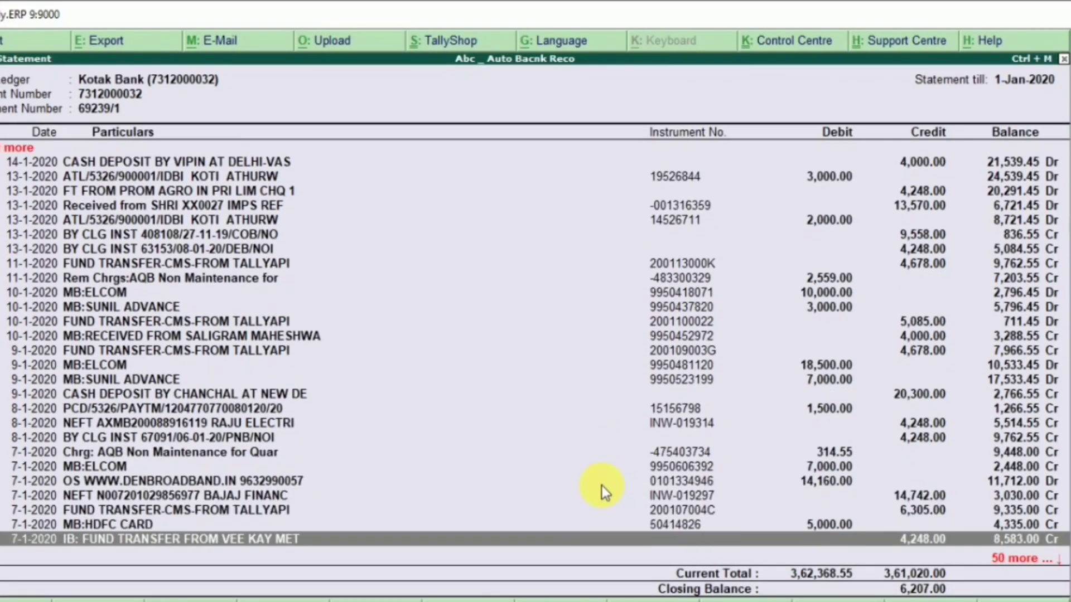
key("Down")
key("Down")
key("Down")
key("Down")
key("Down")
key("Down")
key("Down")
key("Down")
key("Down")
key("Down")
key("Down")
key("Down")
key("Down")
key("Down")
key("Down")
key("Down")
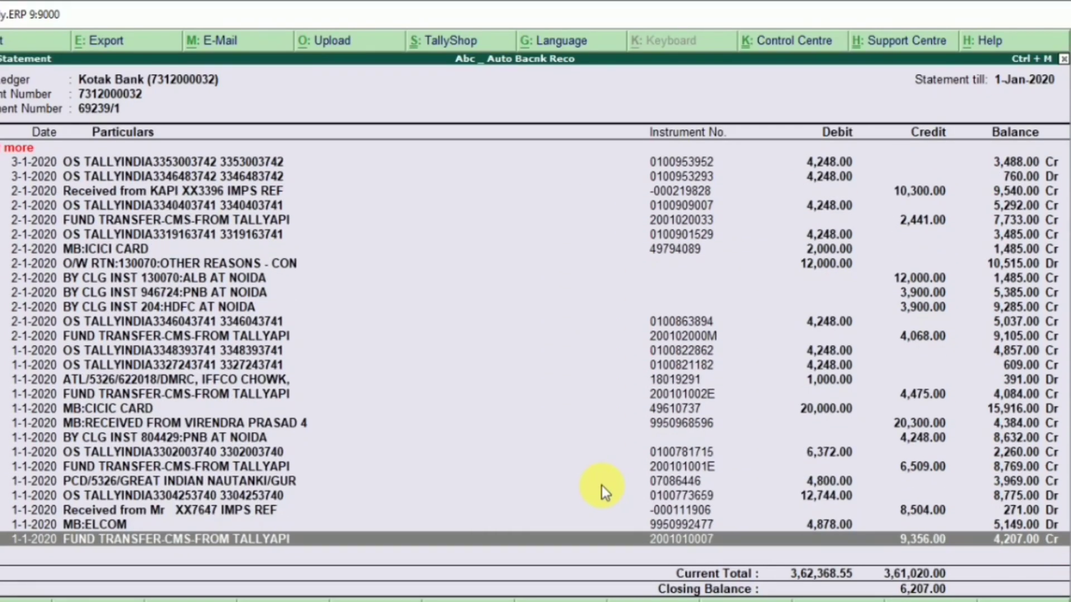
key("Up")
key("Up")
key("Up")
key("Up")
key("Up")
key("Up")
key("Up")
key("Up")
key("Up")
key("Up")
key("Up")
key("Up")
key("Up")
key("Up")
key("Up")
key("Up")
key("Up")
key("Up")
key("Up")
key("Up")
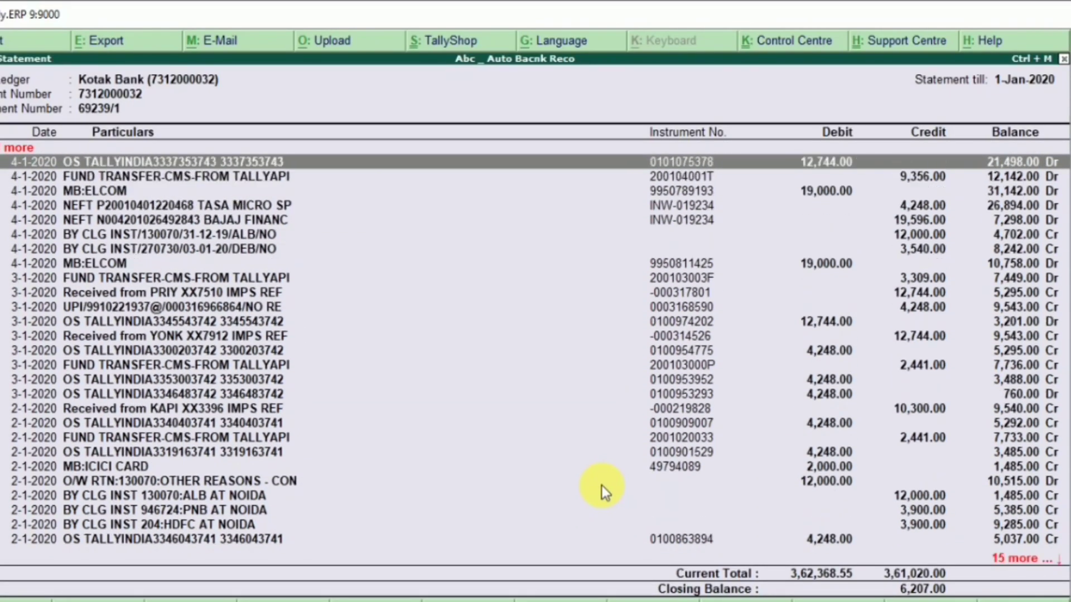
key("Up")
key("Up")
key("Up")
key("Up")
key("Up")
key("Up")
key("Up")
key("Up")
key("Up")
key("Up")
key("Up")
key("Up")
key("Up")
key("Up")
key("Up")
key("Up")
key("Up")
key("Up")
key("Up")
key("Up")
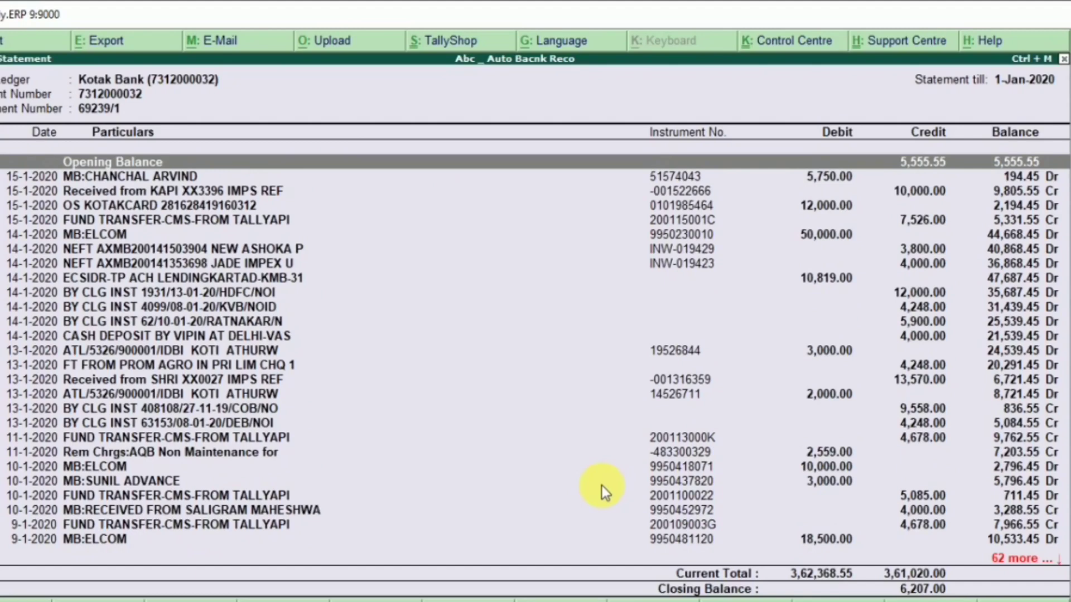
key("Down")
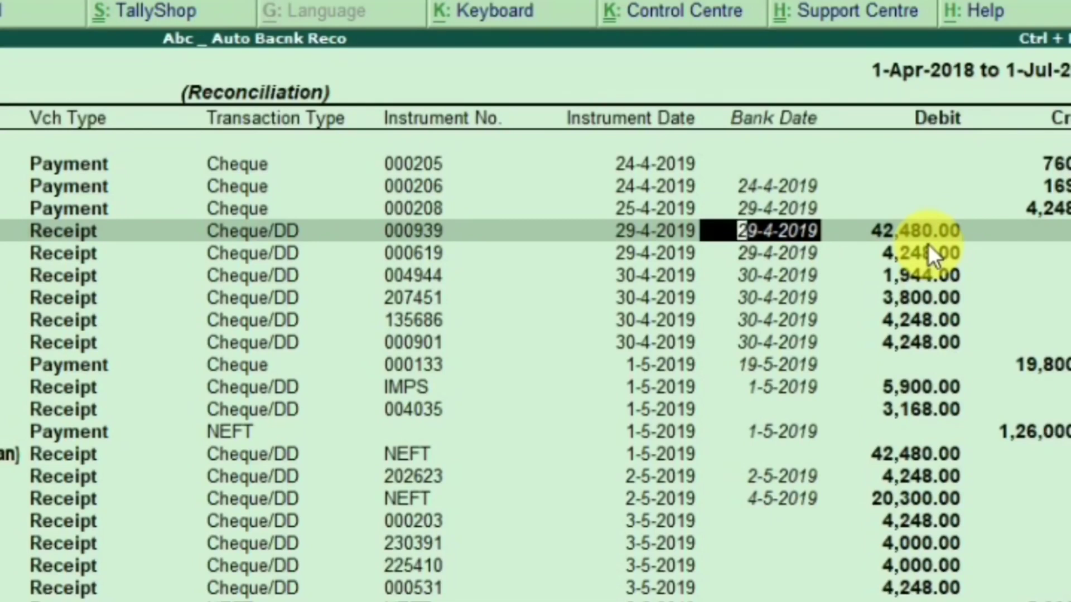
- Review the imported January 2020 deposits and withdrawals in the Kotak Bank reconciliation, starting from the last entry
key("Down")
key("Page_Down")
key("Page_Down")
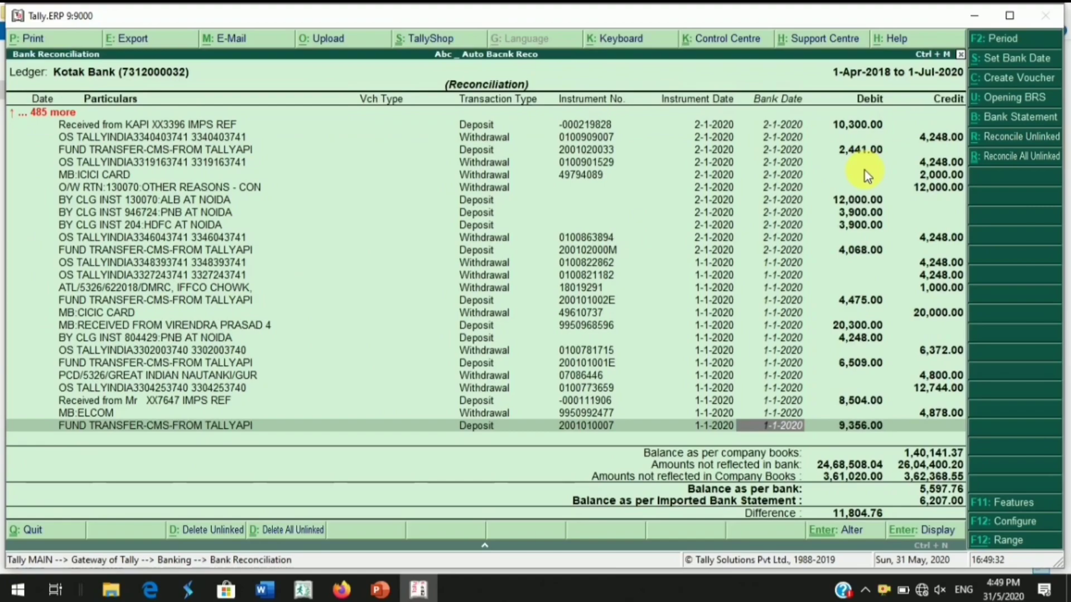
key("Up")
key("Up")
key("Up")
key("Up")
key("Up")
key("Up")
key("Up")
key("Up")
key("Up")
key("Up")
key("Up")
key("Up")
key("Up")
key("Up")
key("Up")
key("Up")
key("Up")
key("Up")
key("Up")
key("Up")
key("Up")
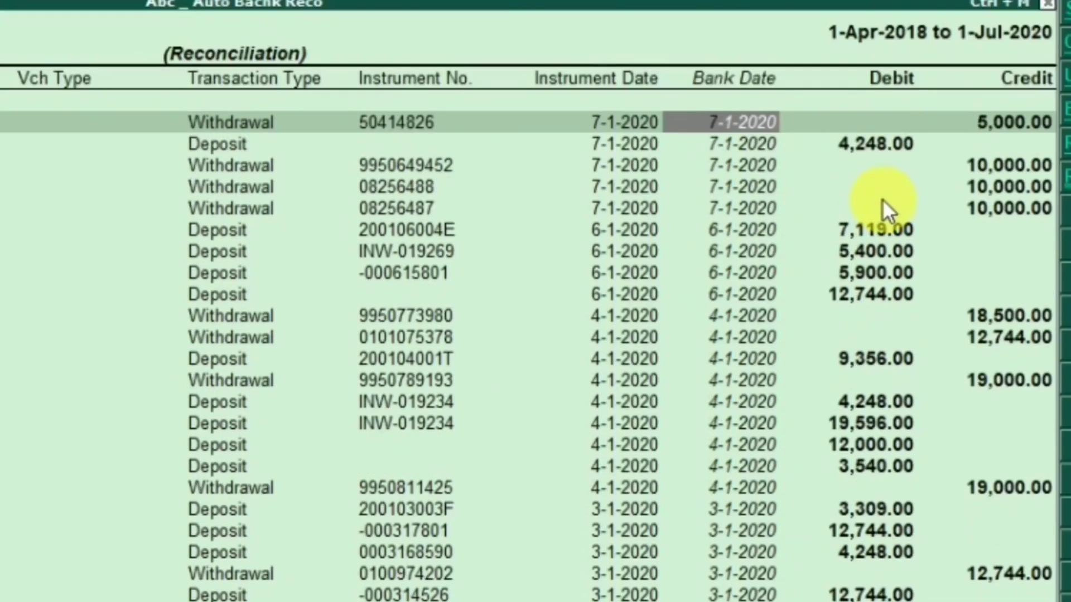
key("Up")
key("Up")
key("Up")
key("Up")
key("Up")
key("Up")
key("Up")
key("Up")
key("Up")
key("Up")
key("Up")
key("Up")
key("Up")
key("Up")
key("Up")
key("Up")
key("Up")
key("Up")
key("Up")
key("Up")
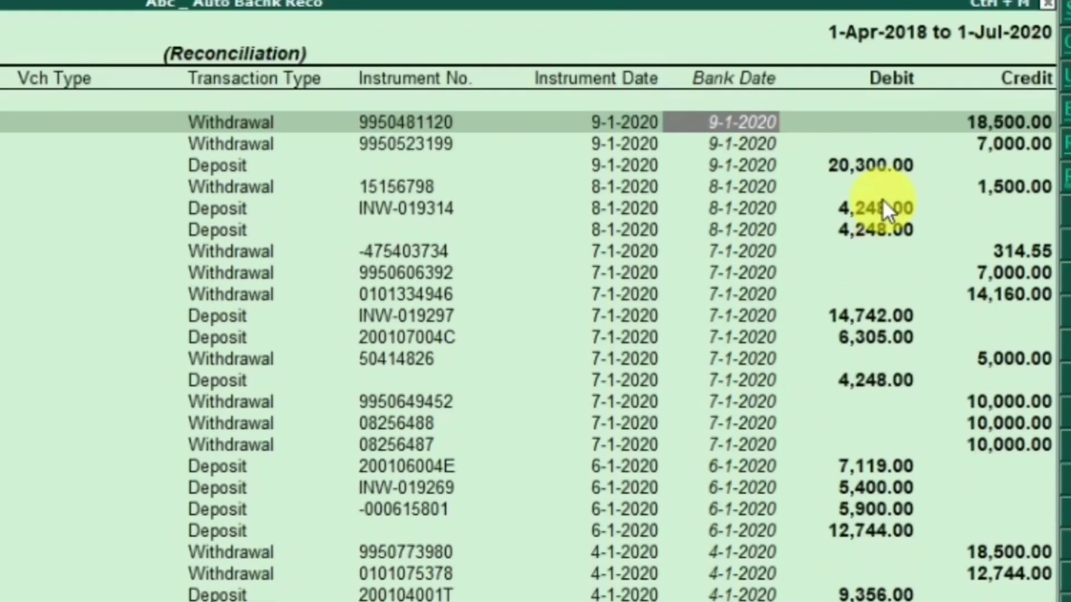
- Check where the company book's last payments and receipts, March to July 2020, end and the imported bank entries begin
key("Down")
key("Down")
key("Down")
key("Down")
key("Down")
key("Down")
key("Down")
key("Down")
key("Down")
key("Down")
key("Down")
key("Down")
key("Down")
key("Down")
key("Down")
key("Down")
key("Down")
key("Down")
key("Down")
key("Down")
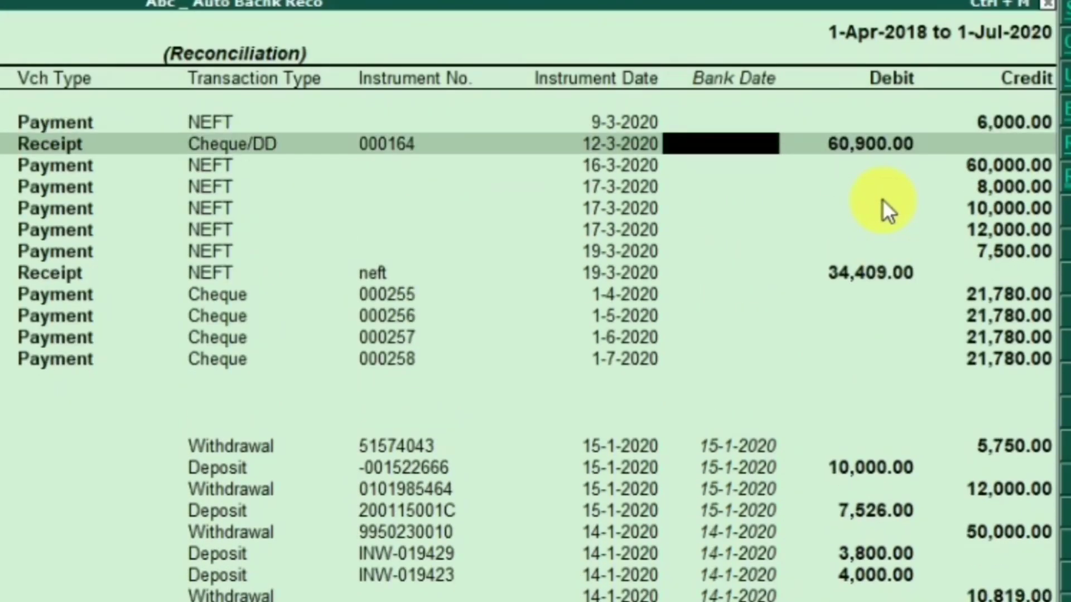
scroll(882, 199, "down", 3)
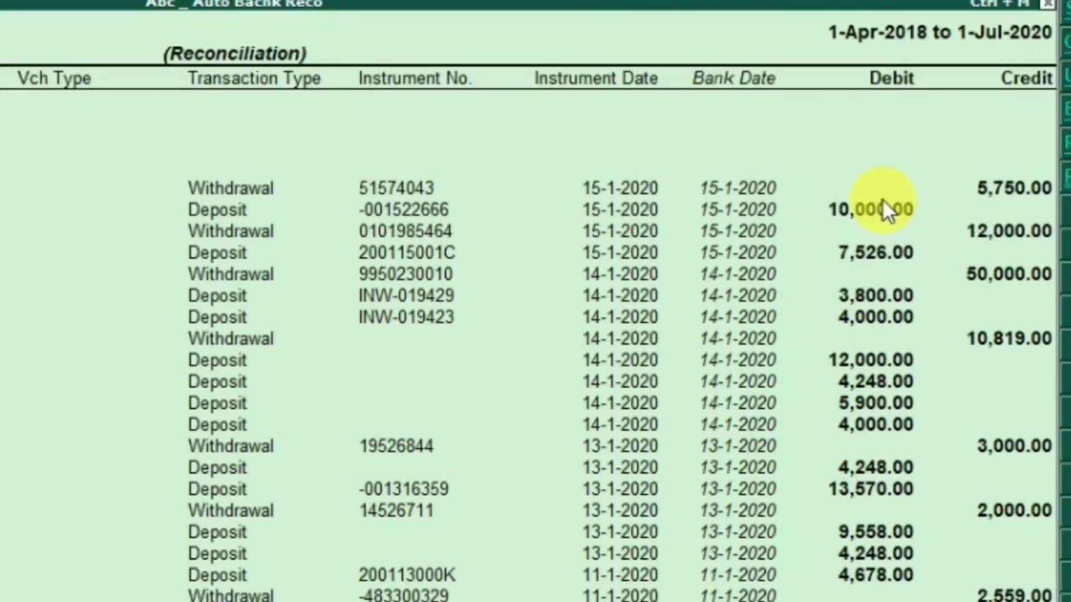
- Examine the imported deposits and withdrawals dated 11-1-2020 to 15-1-2020, including their transaction types, instrument numbers and bank dates
key("Up")
key("Up")
key("Up")
key("Up")
key("Up")
key("Up")
key("Up")
key("Up")
key("Up")
key("Up")
key("Up")
key("Up")
key("Up")
key("Up")
key("Up")
key("Up")
key("Up")
key("Up")
key("Up")
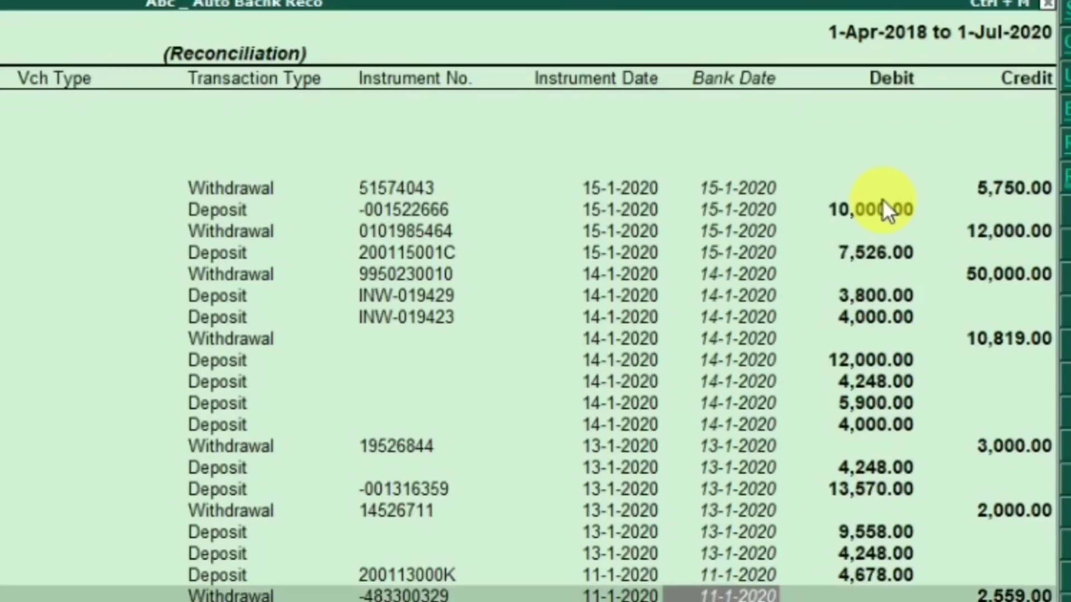
key("Up")
key("Up")
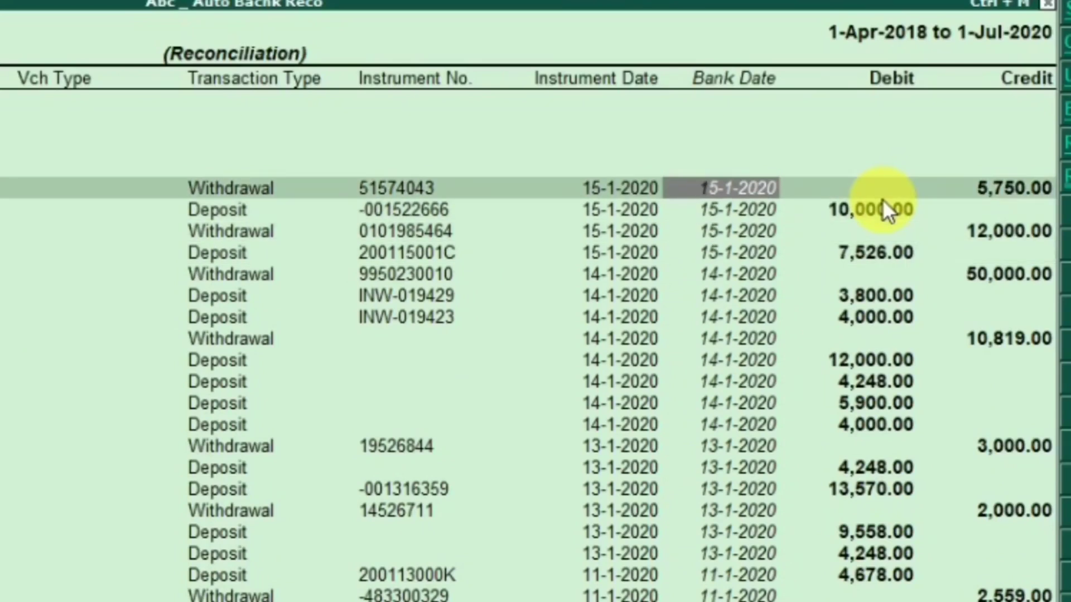
key("Down")
key("Down")
key("Down")
key("Down")
key("Down")
key("Down")
key("Down")
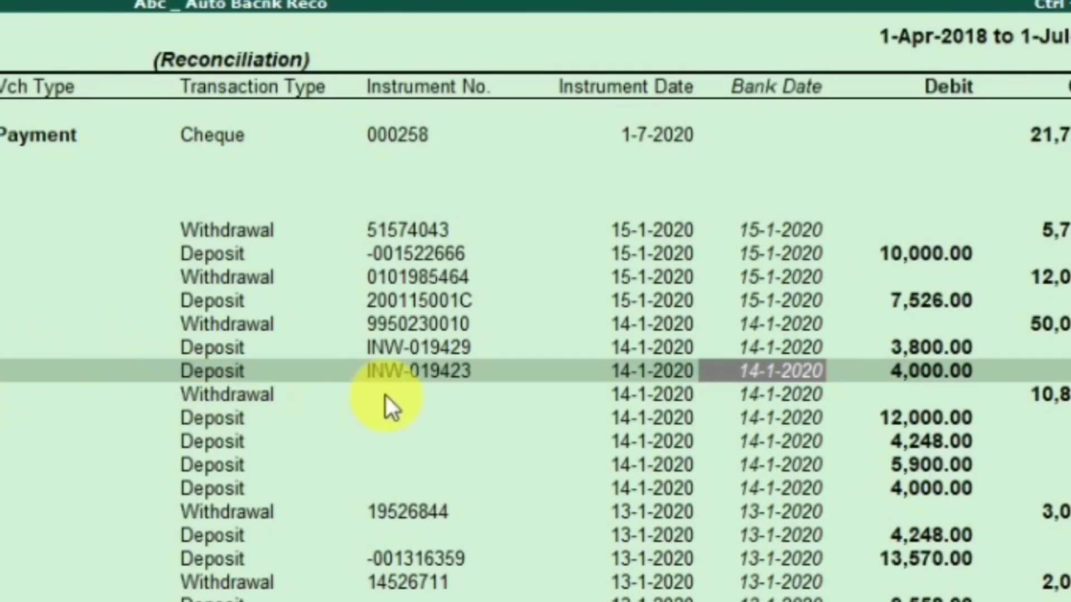
- Review the company book's payments and receipts from the first entry of 24-4-2019 into May 2019, checking instrument numbers and bank dates
key("Home")
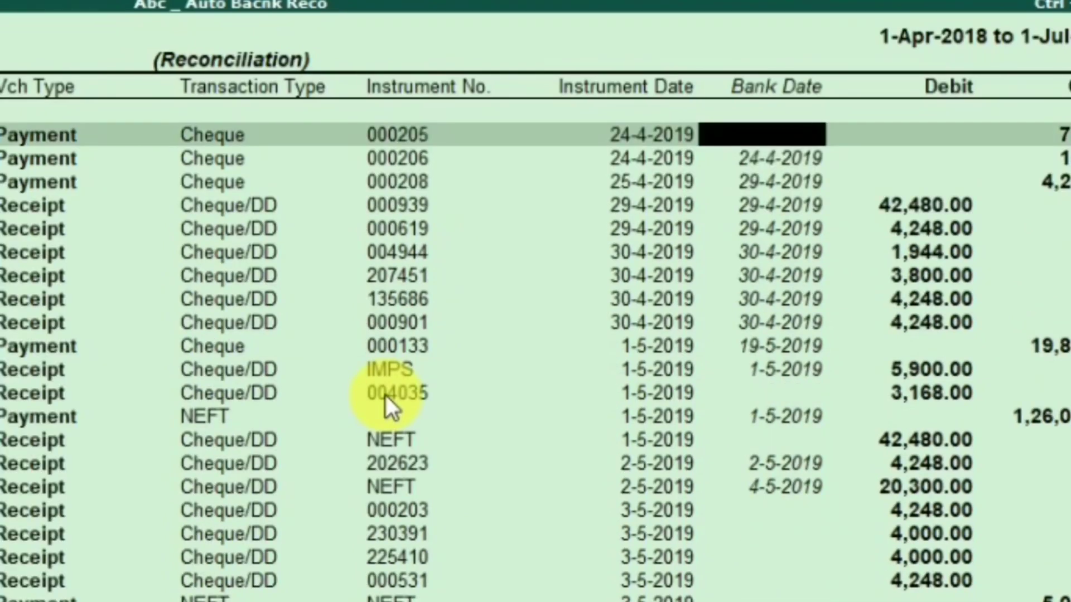
key("Down")
key("Down")
key("Down")
key("Down")
key("Down")
key("Down")
key("Down")
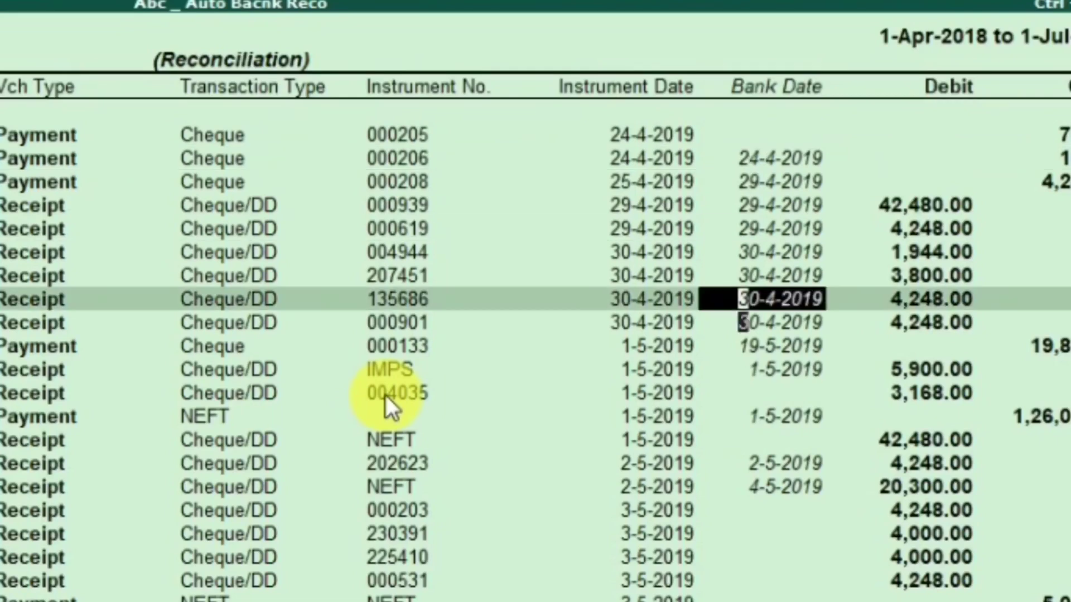
key("Down")
key("Down")
key("Down")
key("Down")
key("Down")
key("Down")
key("Down")
key("Down")
key("Down")
key("Down")
key("Down")
key("Down")
key("Down")
key("Down")
key("Down")
key("Down")
key("Down")
key("Down")
key("Down")
key("Down")
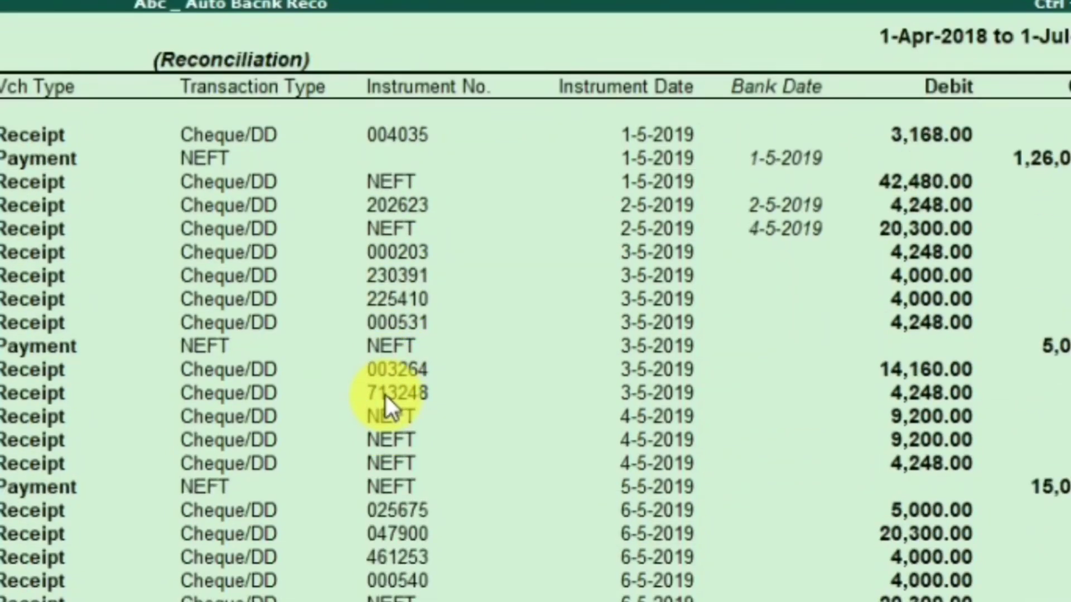
- Review the imported January 2020 bank entries from the last one back to the company book's March 2020 vouchers
key("End")
key("Up")
key("Up")
key("Up")
key("Up")
key("Up")
key("Up")
key("Up")
key("Up")
key("Up")
key("Up")
key("Up")
key("Up")
key("Up")
key("Up")
key("Up")
key("Up")
key("Up")
key("Up")
key("Up")
key("Up")
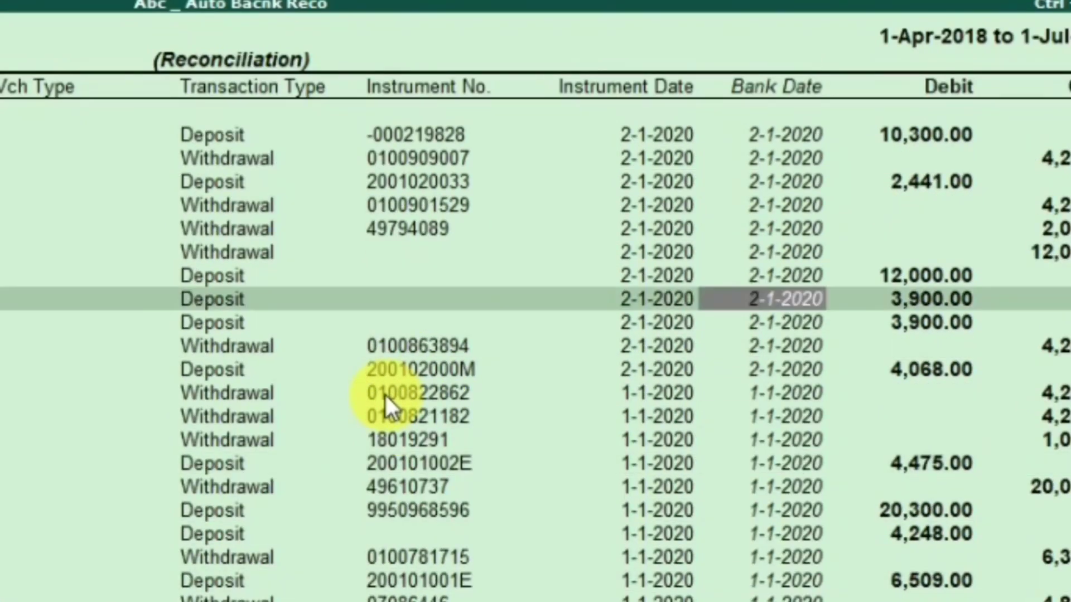
key("Up")
key("Up")
key("Up")
key("Up")
key("Up")
key("Up")
key("Up")
key("Up")
key("Up")
key("Up")
key("Up")
key("Up")
key("Up")
key("Up")
key("Up")
key("Up")
key("Up")
key("Up")
key("Up")
key("Up")
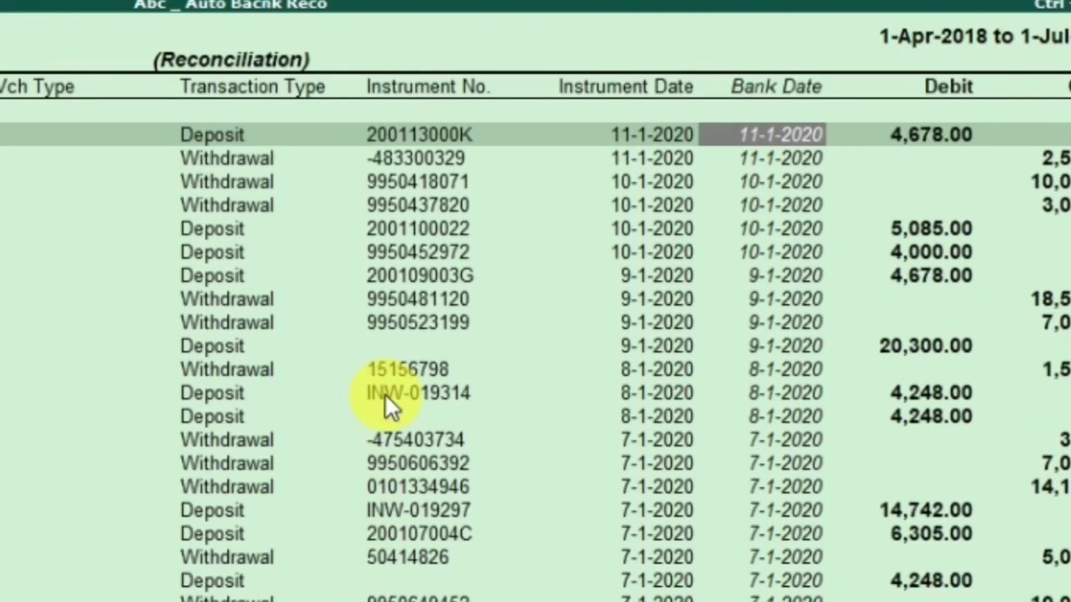
key("Up")
key("Up")
key("Up")
key("Up")
key("Up")
key("Up")
key("Up")
key("Up")
key("Up")
key("Up")
key("Up")
key("Up")
key("Up")
key("Up")
key("Up")
key("Up")
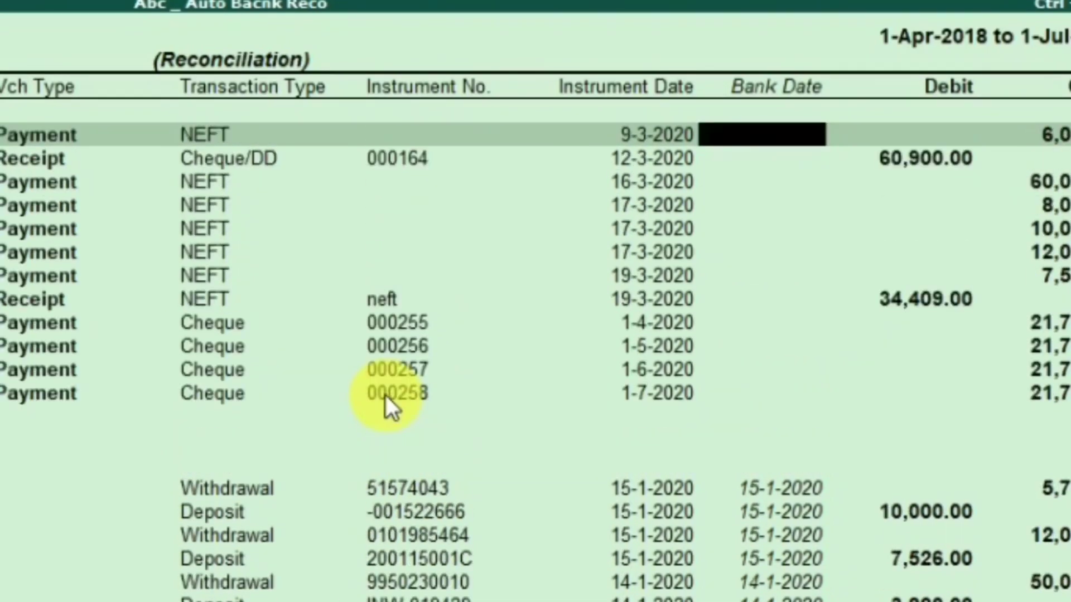
- Compare the company book's final vouchers up to 1-7-2020 with the imported mid-January 2020 bank entries listed below them
key("Down")
key("Down")
key("Down")
key("Down")
key("Down")
key("Down")
key("Down")
key("Down")
key("Down")
key("Down")
key("Down")
key("Down")
key("Down")
key("Down")
key("Down")
key("Down")
key("Down")
key("Down")
key("Down")
key("Down")
key("Down")
key("Down")
key("Down")
key("Down")
key("Down")
key("Down")
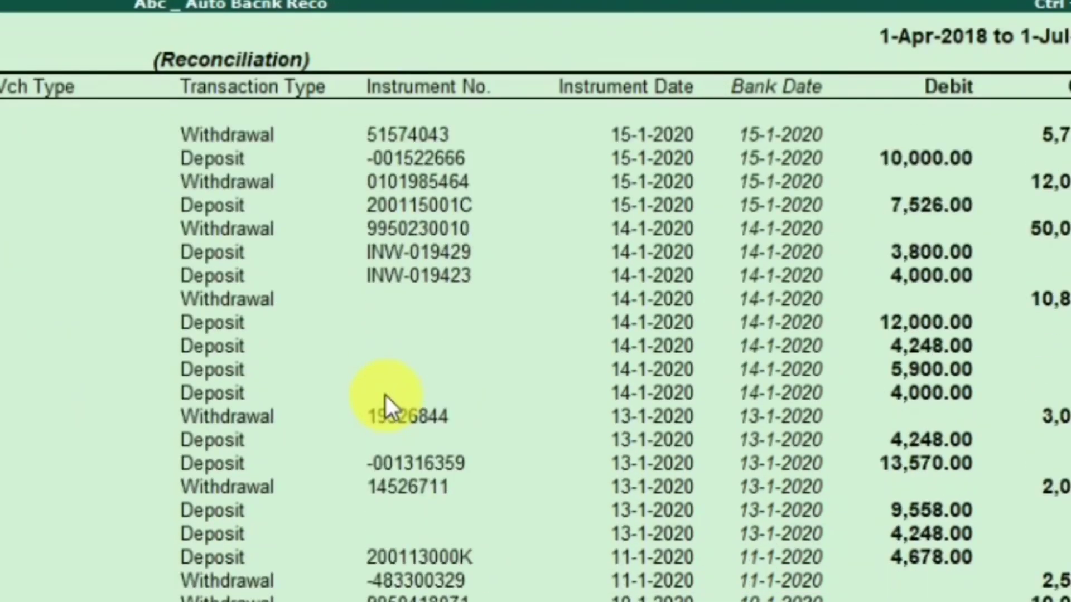
- Examine the imported deposits and withdrawals dated 13-1-2020 to 15-1-2020, up to the point where they follow the last company book payment
key("Up")
key("Up")
key("Up")
key("Up")
key("Up")
key("Up")
key("Up")
key("Up")
key("Up")
key("Up")
key("Up")
key("Up")
key("Up")
key("Up")
key("Up")
key("Up")
key("Up")
key("Up")
key("Up")
key("Up")
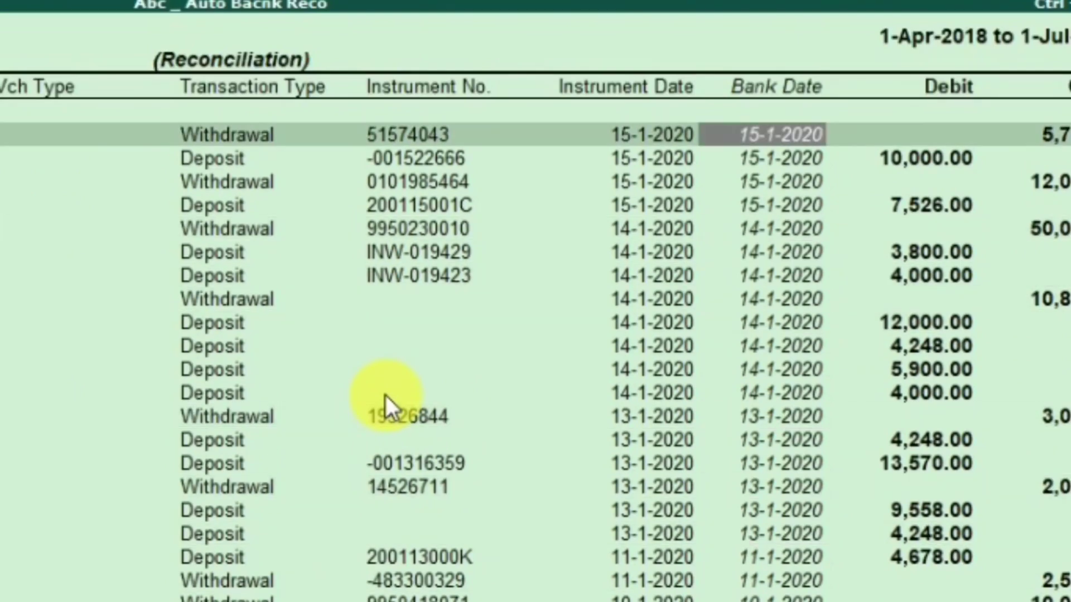
key("Down")
key("Down")
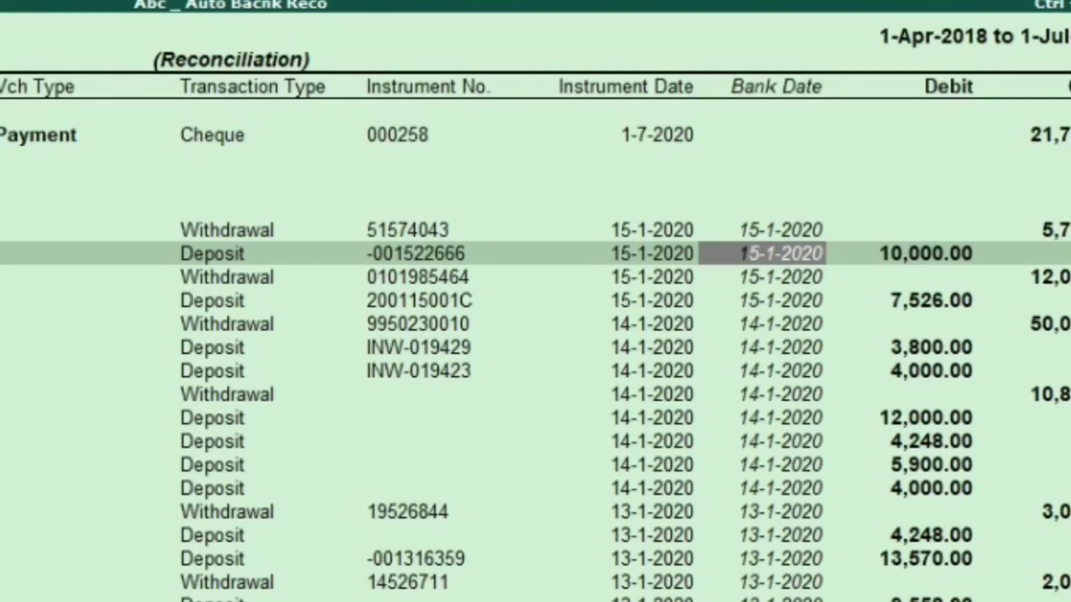
- Reopen the Kotak Bank ledger's reconciliation and examine its final imported entries dated 1-1-2020 and 2-1-2020
left_click(199, 567)
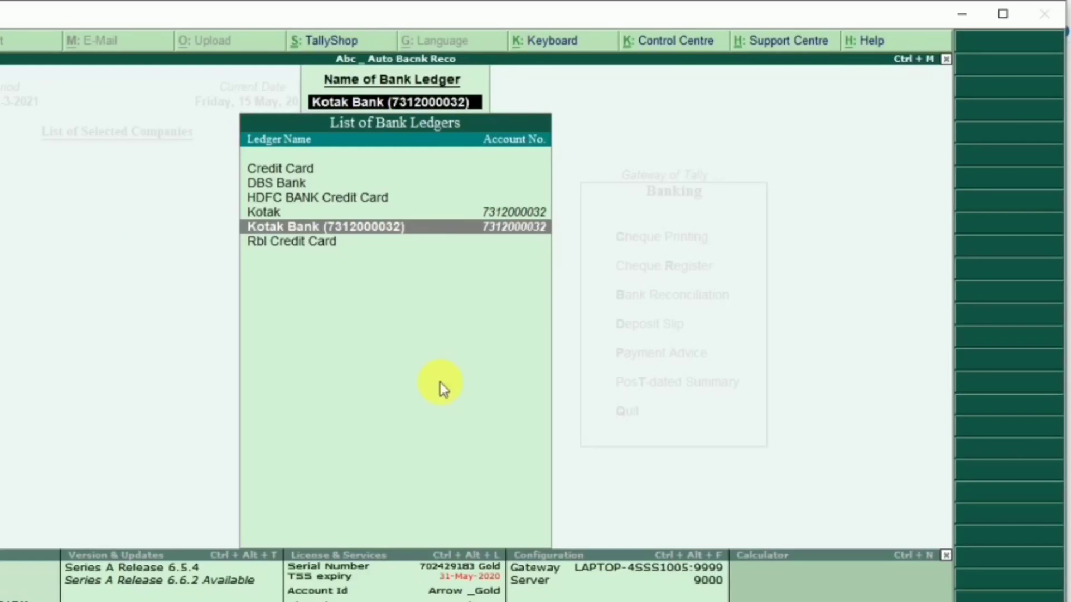
key("Return")
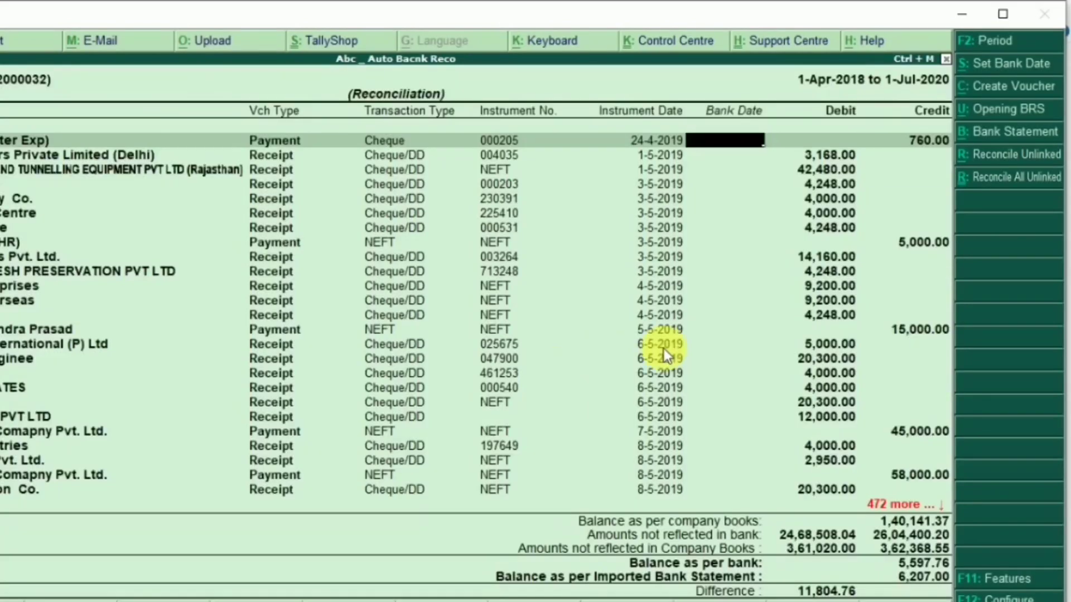
key("End")
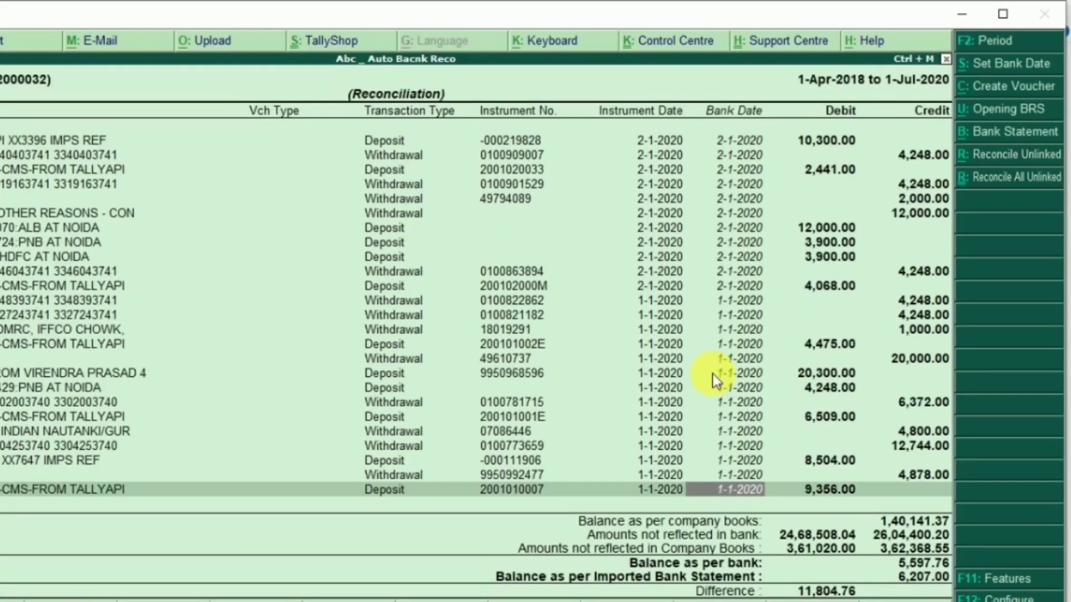
key("Up")
key("Up")
key("Up")
key("Up")
key("Up")
key("Up")
key("Up")
key("Up")
key("Up")
key("Up")
key("Up")
key("Up")
key("Up")
key("Up")
key("Up")
key("Up")
key("Up")
key("Up")
key("Up")
key("Up")
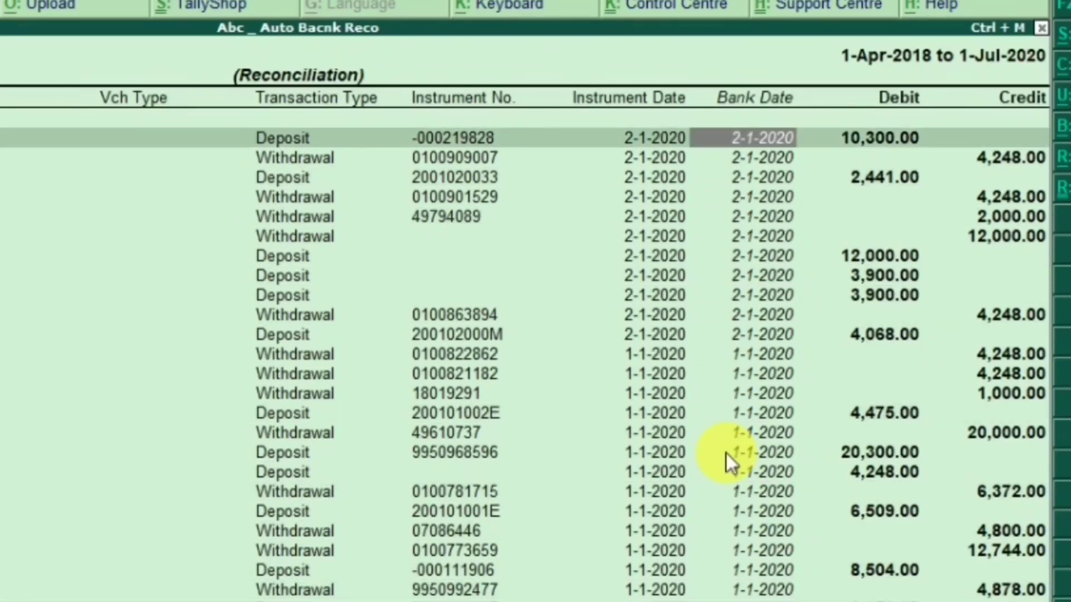
- Review the imported bank entries from 2-1-2020 up to 13-1-2020, checking transaction types, instrument numbers and bank dates
key("Up")
key("Up")
key("Up")
key("Up")
key("Up")
key("Up")
key("Up")
key("Up")
key("Up")
key("Up")
key("Up")
key("Up")
key("Up")
key("Up")
key("Up")
key("Up")
key("Up")
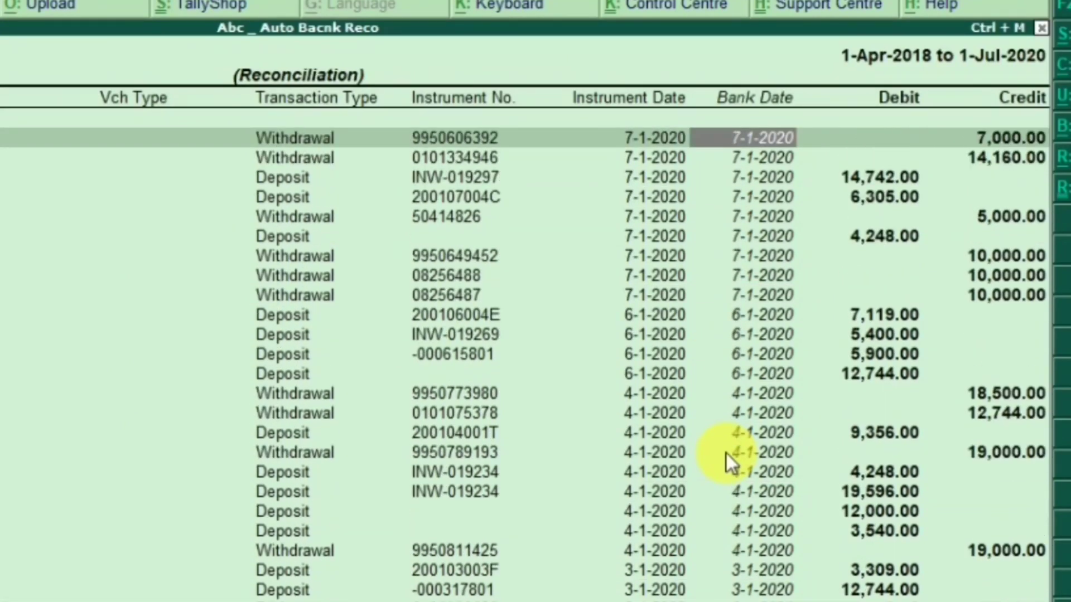
key("Down")
key("Down")
key("Down")
key("Down")
key("Down")
key("Down")
key("Down")
key("Down")
key("Down")
key("Down")
key("Down")
key("Down")
key("Down")
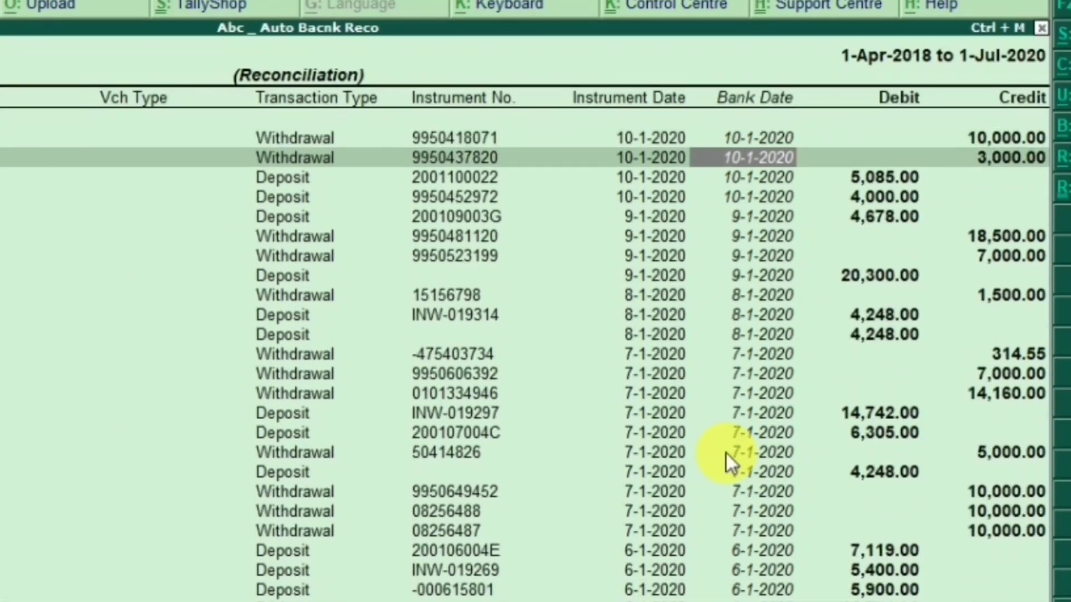
key("Up")
key("Up")
key("Up")
key("Up")
key("Up")
key("Up")
key("Up")
key("Up")
key("Up")
key("Up")
key("Up")
key("Up")
key("Up")
key("Up")
key("Up")
key("Up")
key("Up")
key("Up")
key("Up")
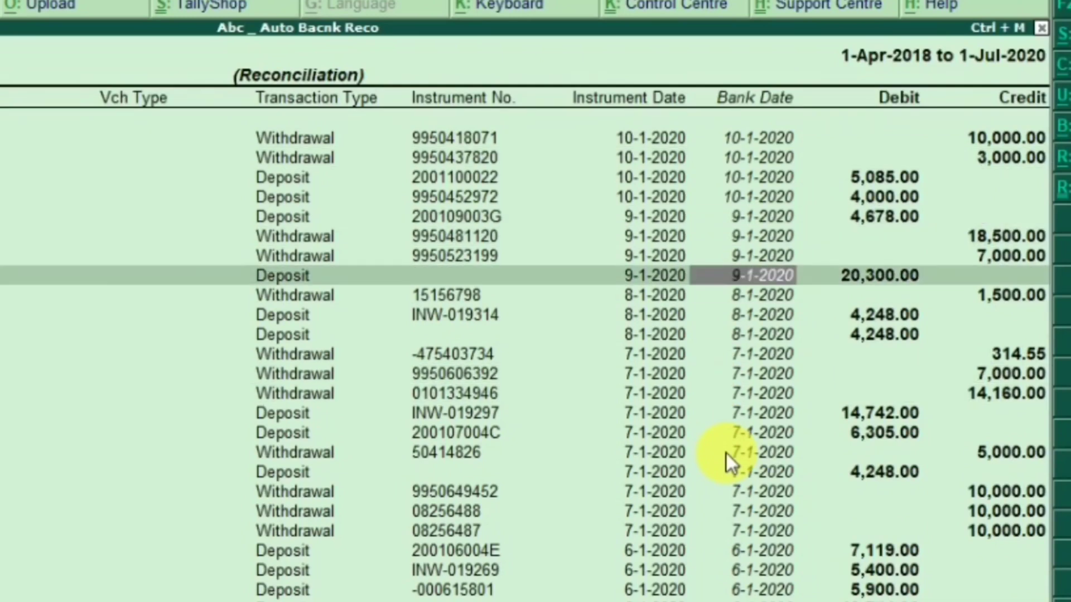
key("Down")
key("Up")
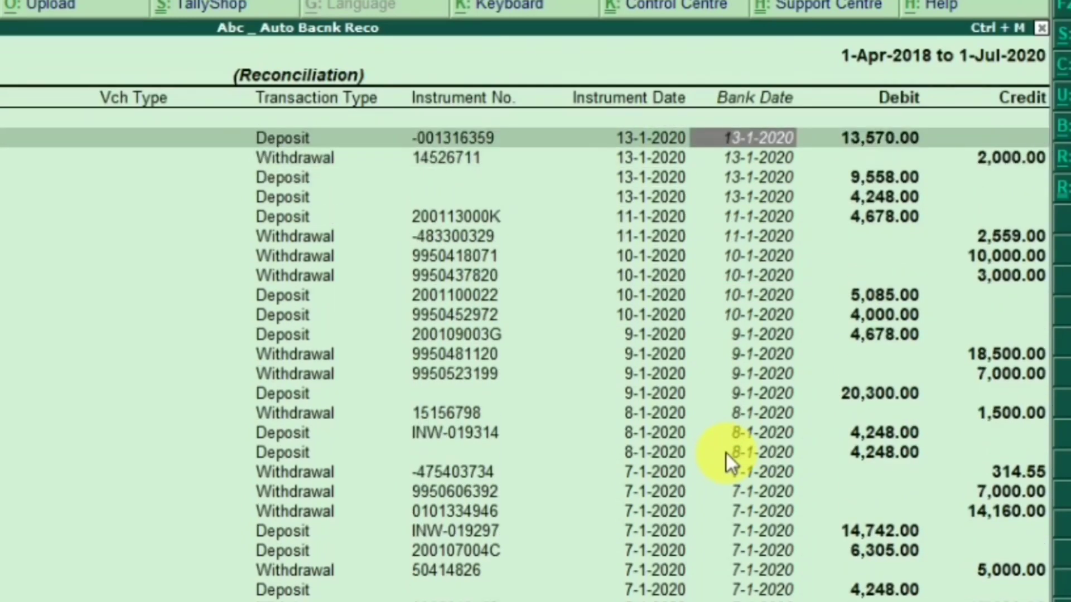
- Create a receipt voucher from the imported 13-1-2020 deposit of 9,558.00 despite unreconciled transactions of the same amount, choosing the Abc ledger as the particulars
key("Down")
key("Down")
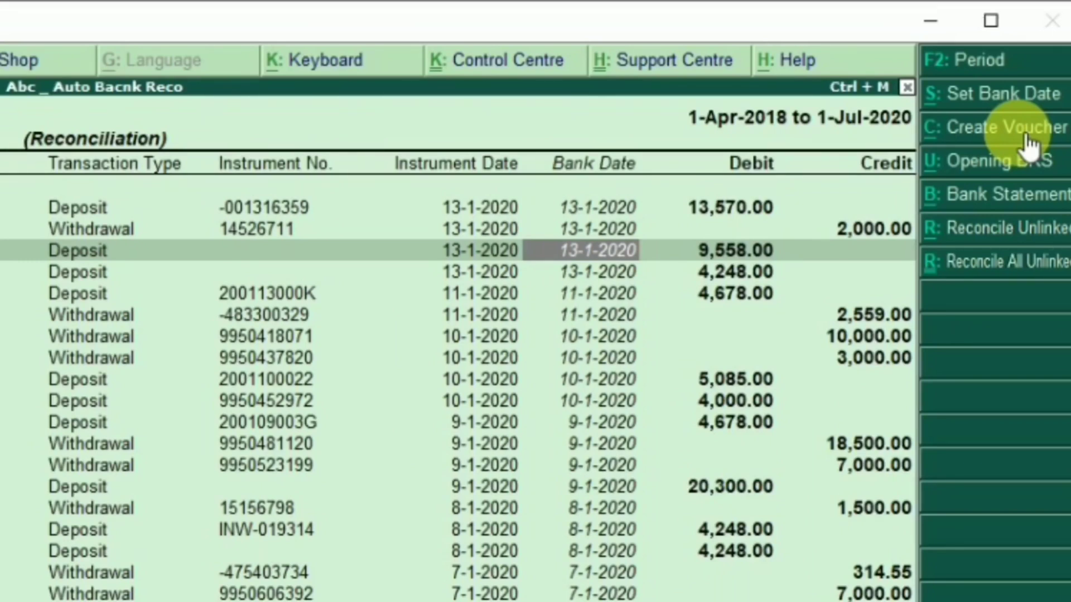
left_click(1026, 136)
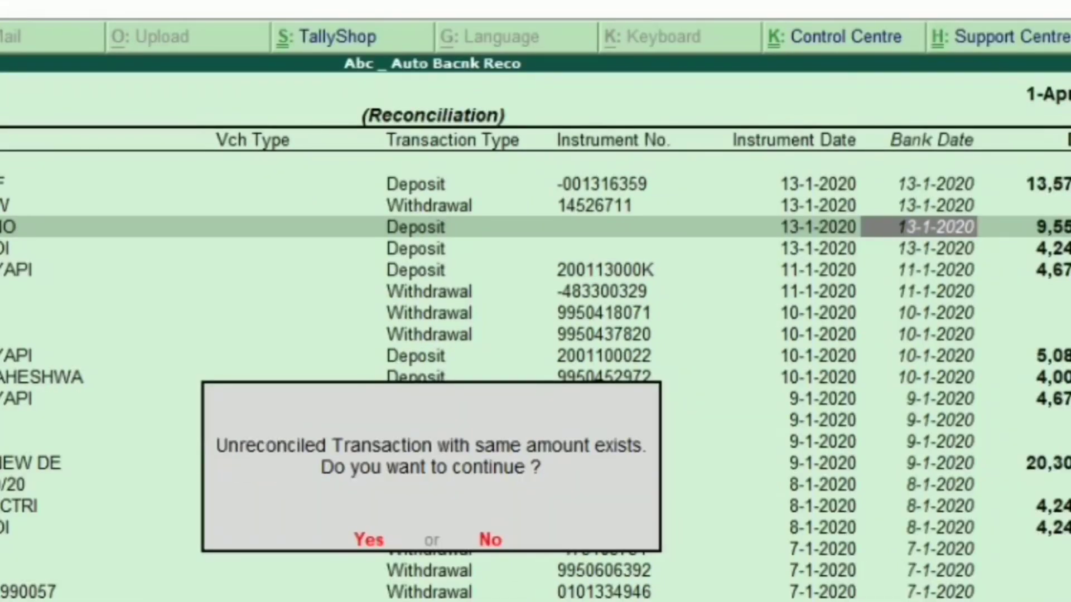
key("Return")
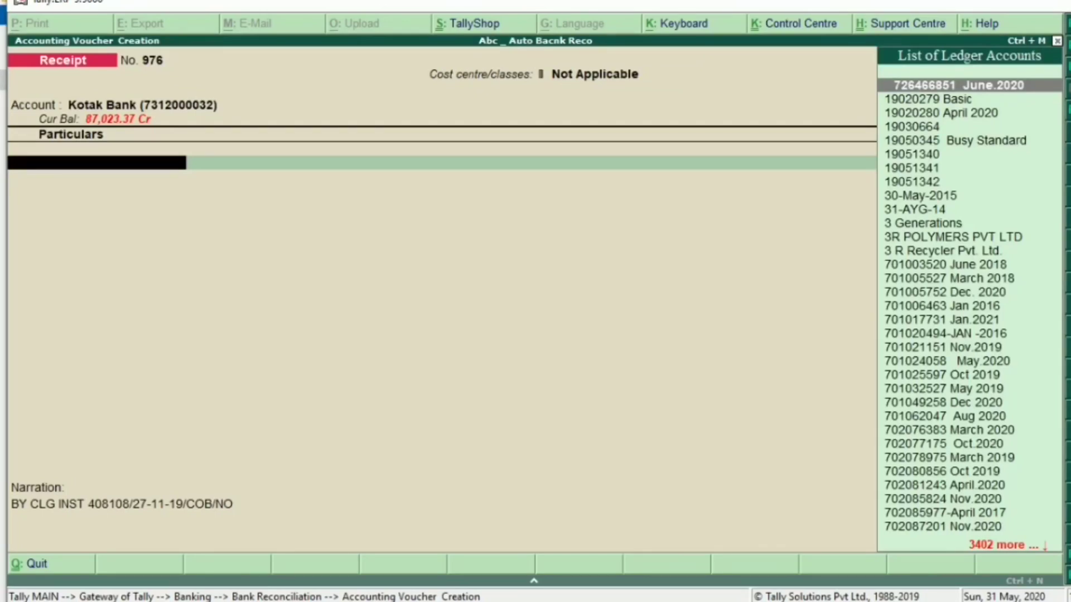
type("Abc")
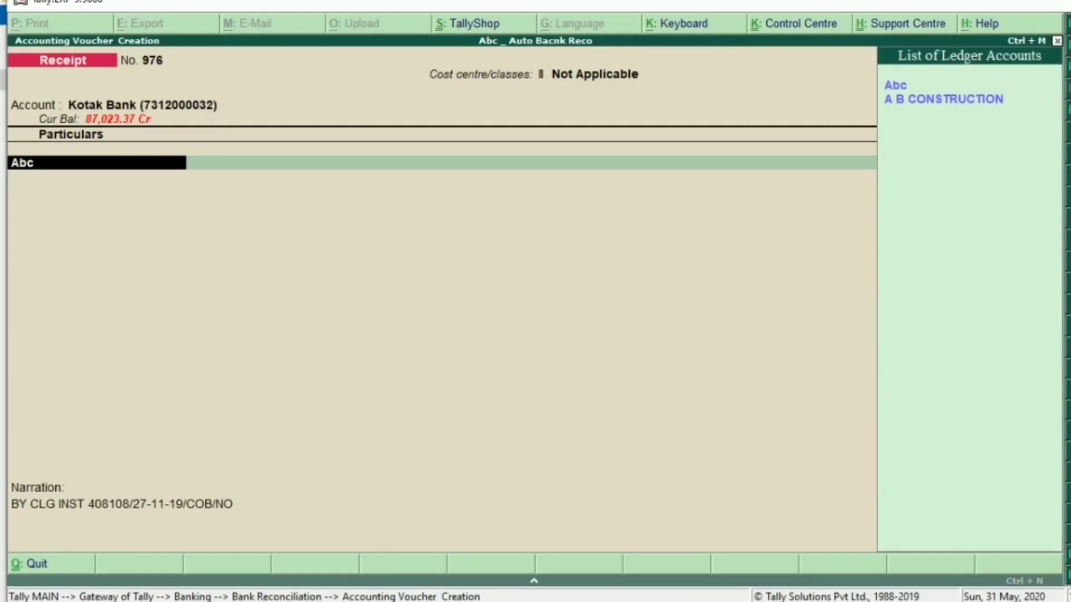
key("Return")
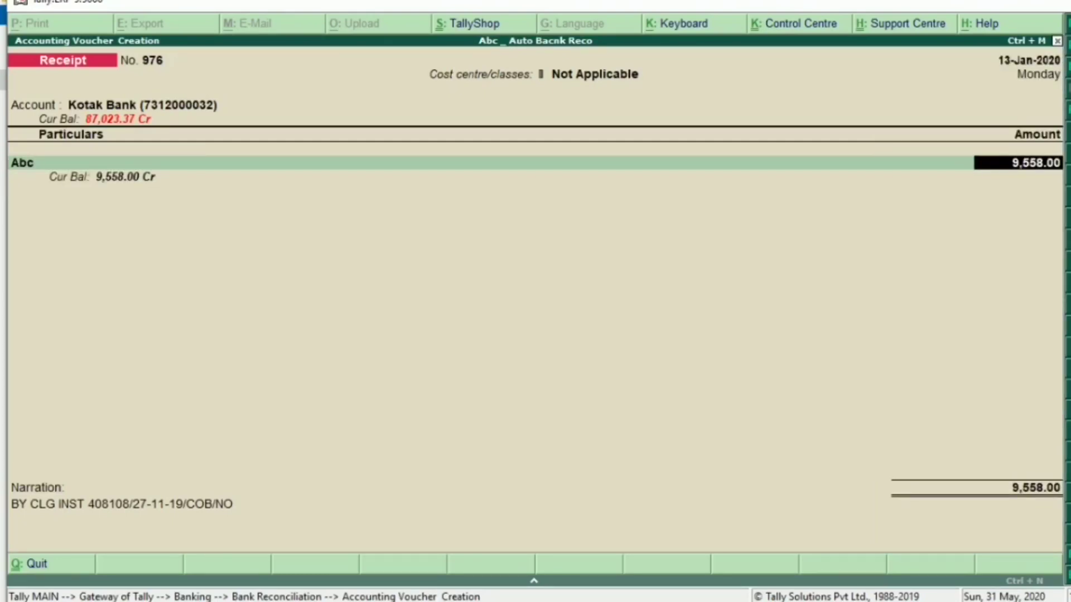
- Accept the 9,558.00 receipt amount and its Cheque/DD bank allocation dated 13-Jan-2020, leaving instrument number and bank blank
key("Return")
key("Return")
key("Return")
key("Return")
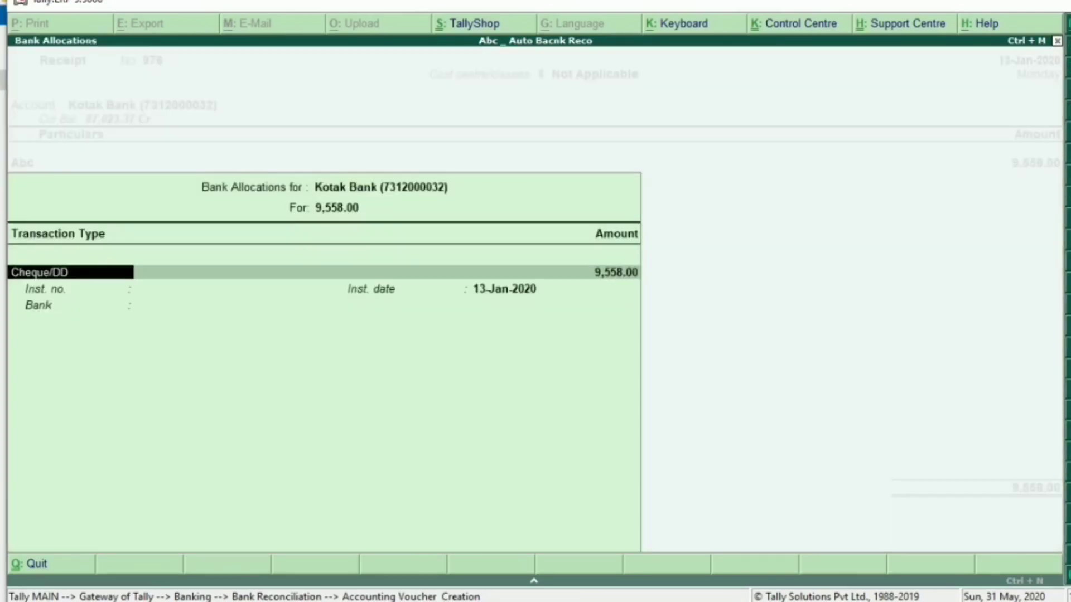
key("Return")
key("Return")
key("Return")
key("Return")
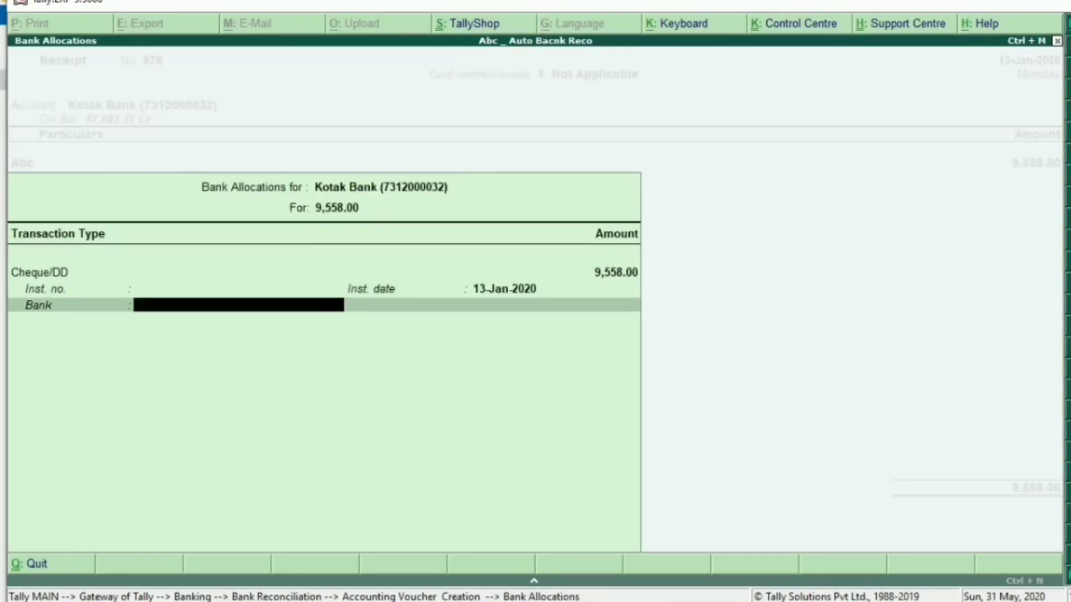
key("Return")
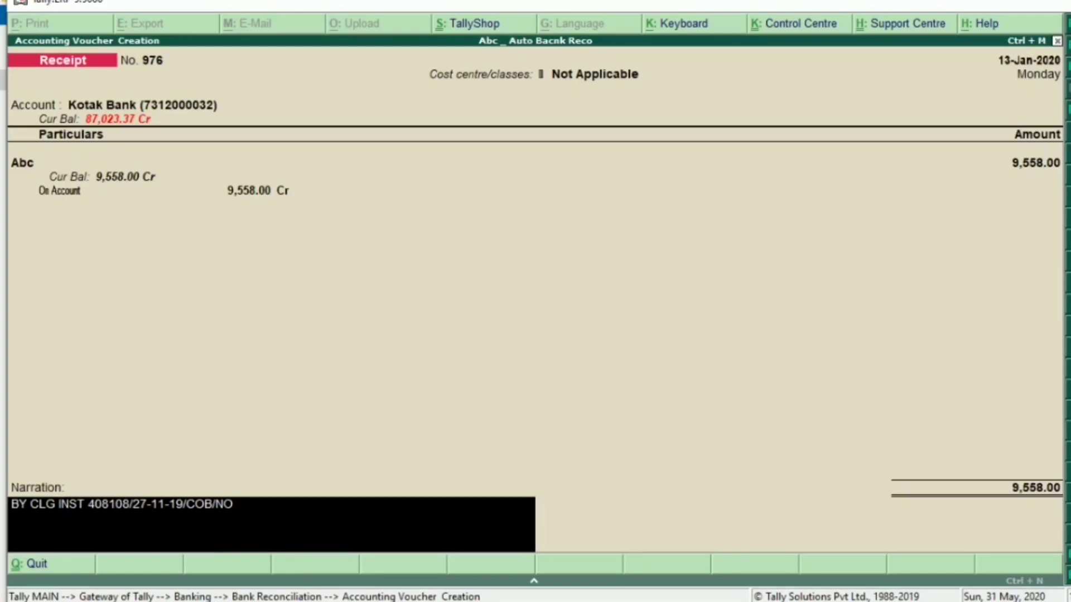
- Abandon the Abc receipt voucher without saving it and return to the bank reconciliation
key("Escape")
key("Escape")
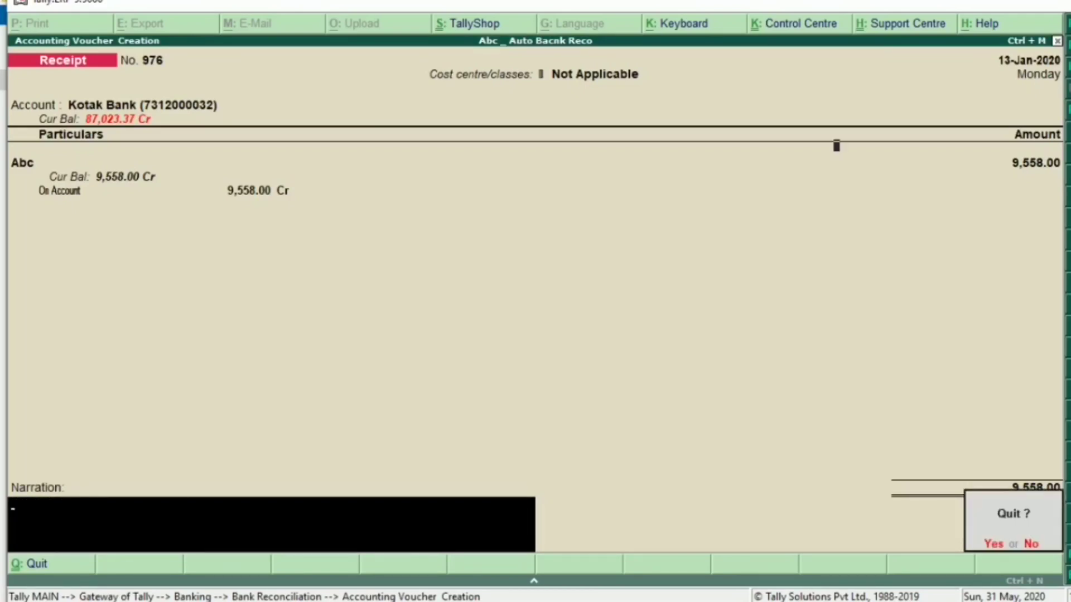
key("y")
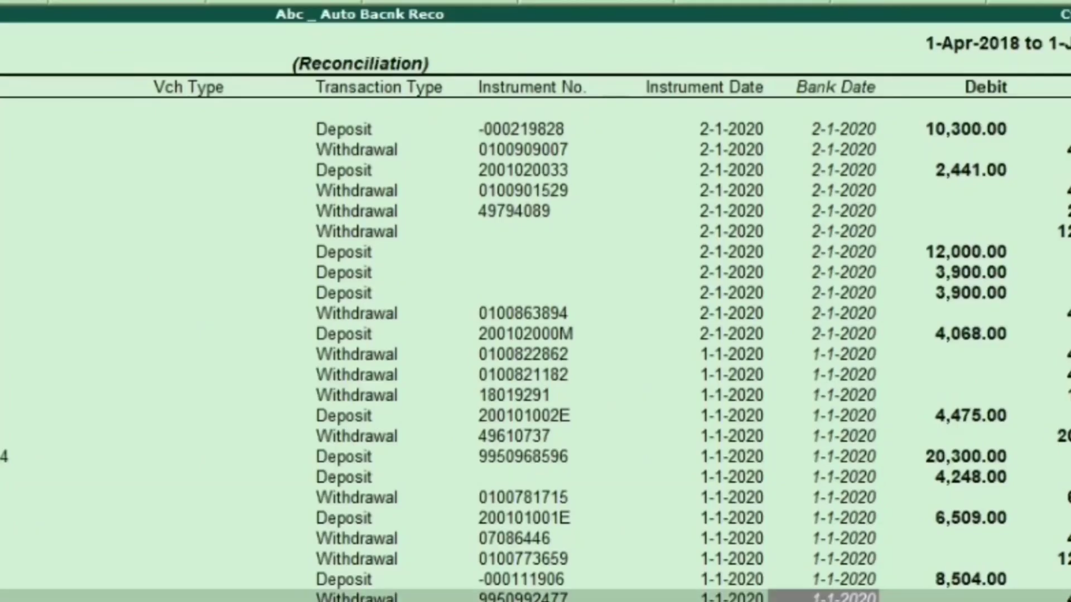
- Check the company book for unreconciled transactions to match the imported 1-1-2020 deposit of 4,475.00 with Reconcile Unlinked
left_click(861, 325)
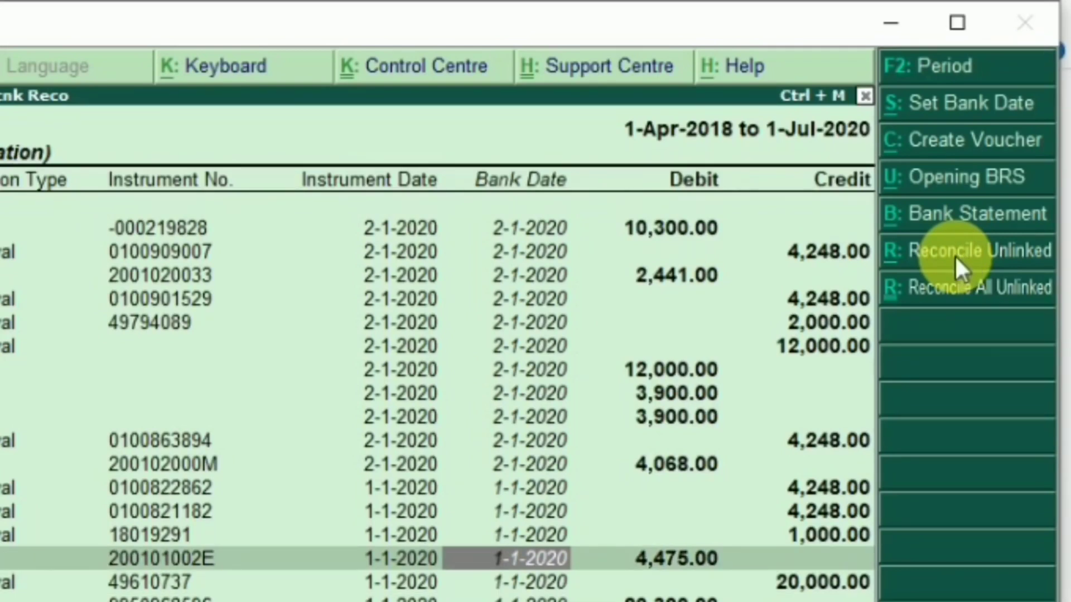
key("Up")
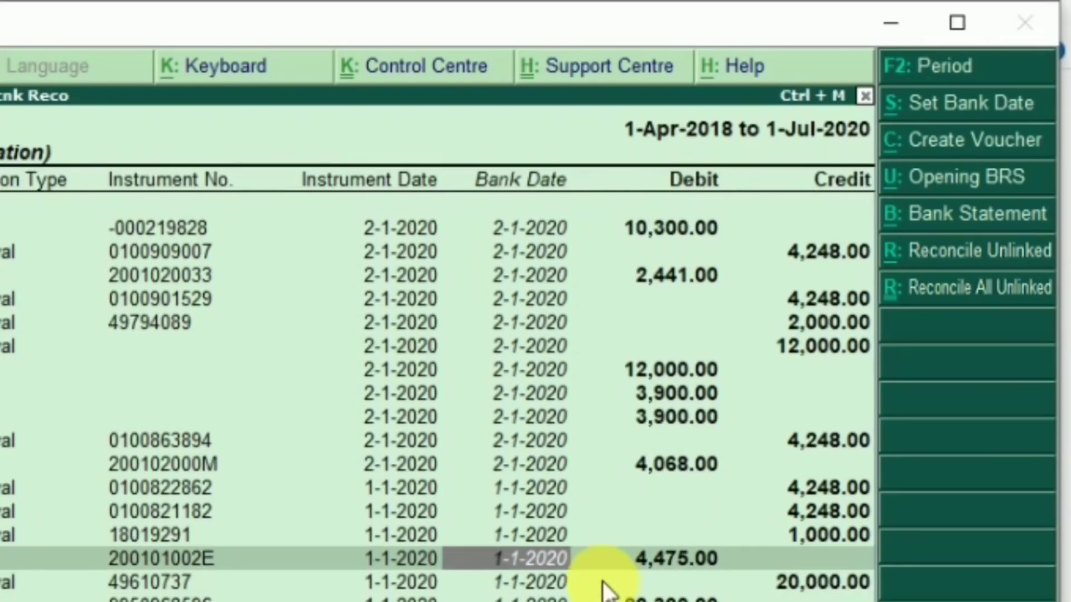
left_click(963, 260)
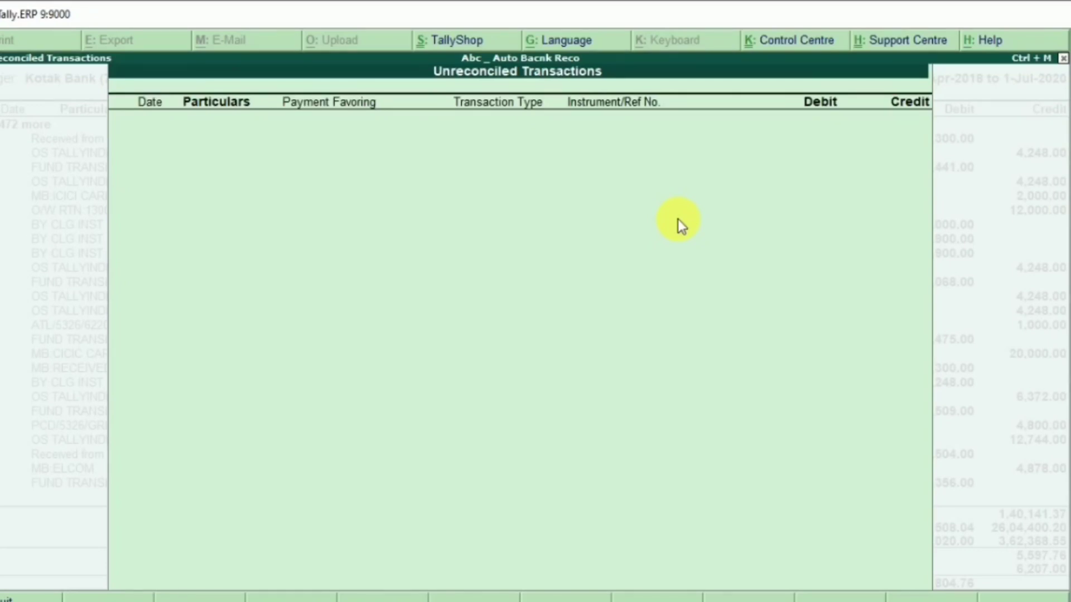
key("Escape")
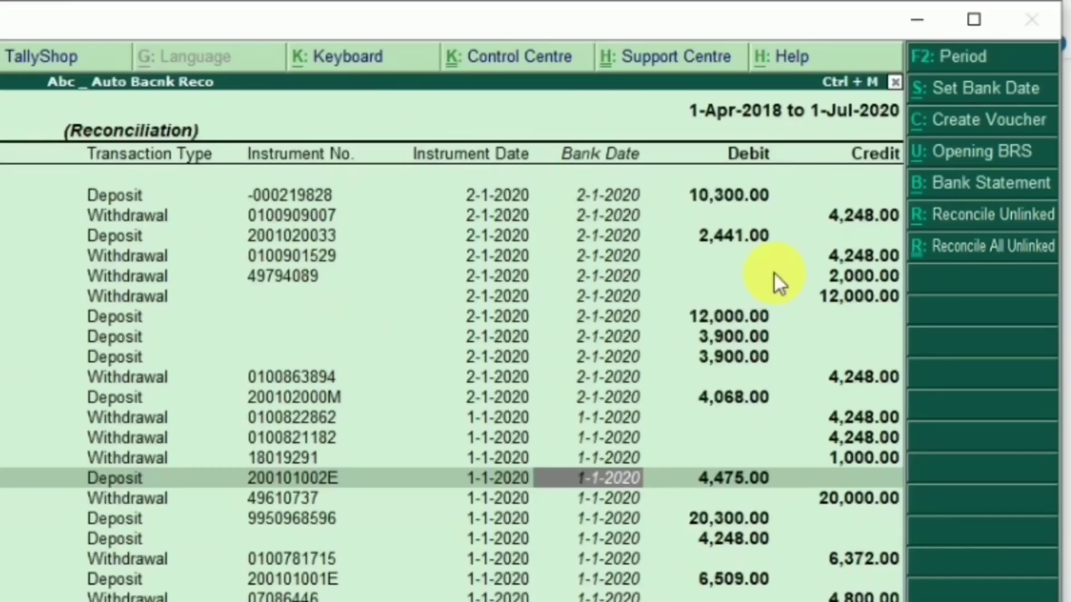
- Start Reconcile All Unlinked and skip the imported 15-1-2020 withdrawal of 5,750.00
left_click(995, 261)
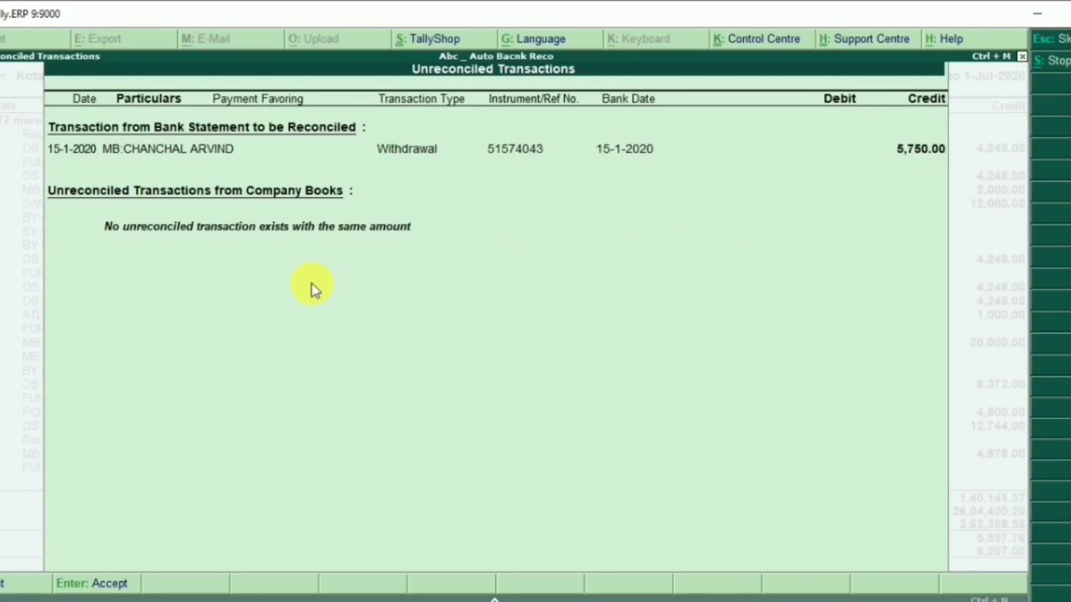
left_click(1059, 39)
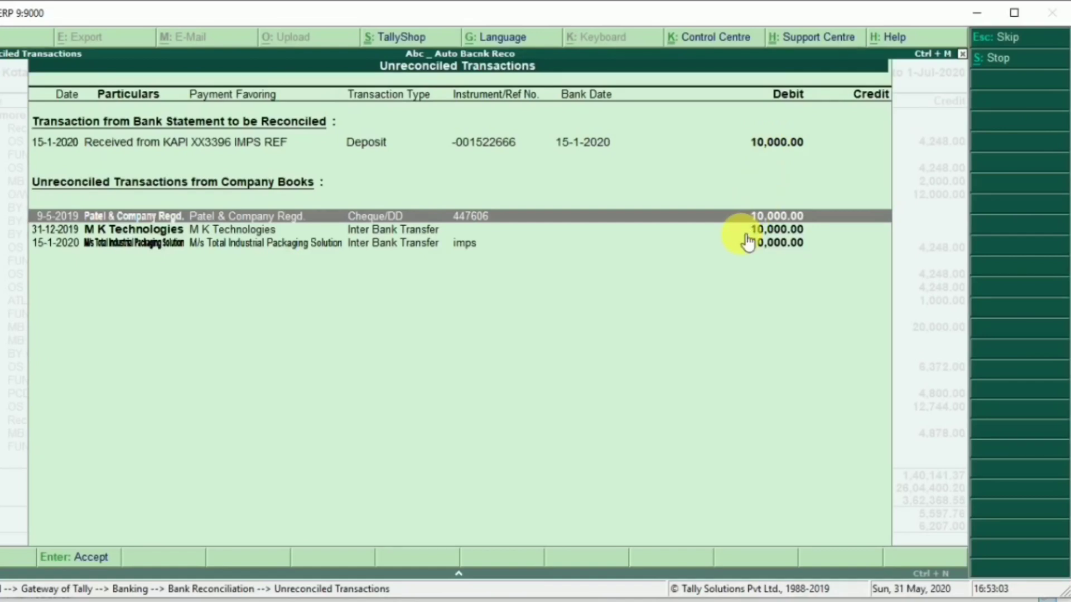
- Compare the company book transactions offered for the 15-1-2020 deposit of 10,000.00, skip that deposit and stop the reconciliation run
key("Down")
key("Down")
key("Up")
key("Up")
key("Down")
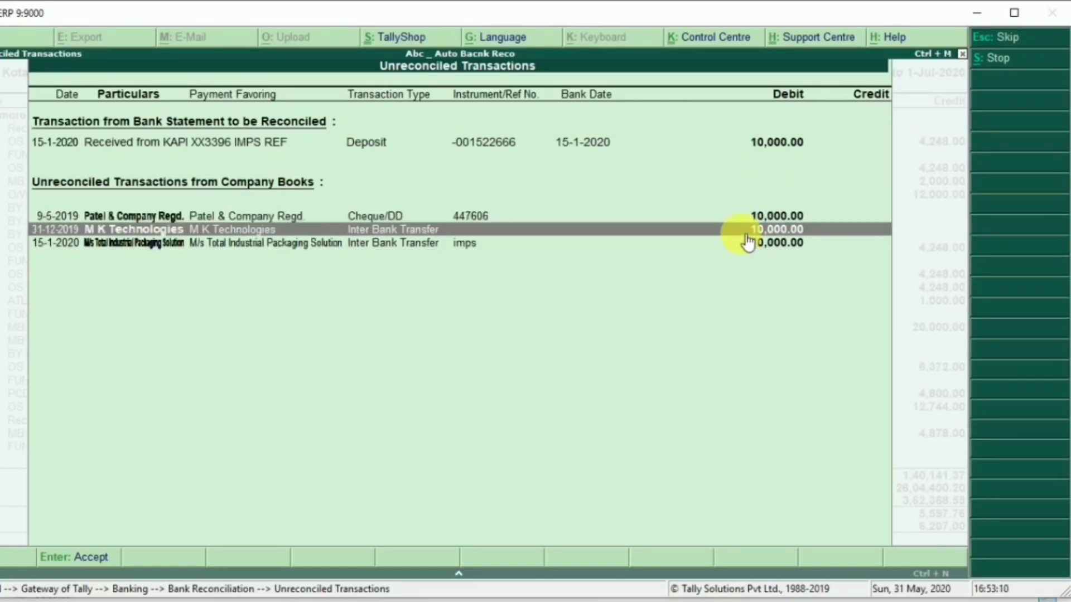
key("Down")
key("Up")
key("Up")
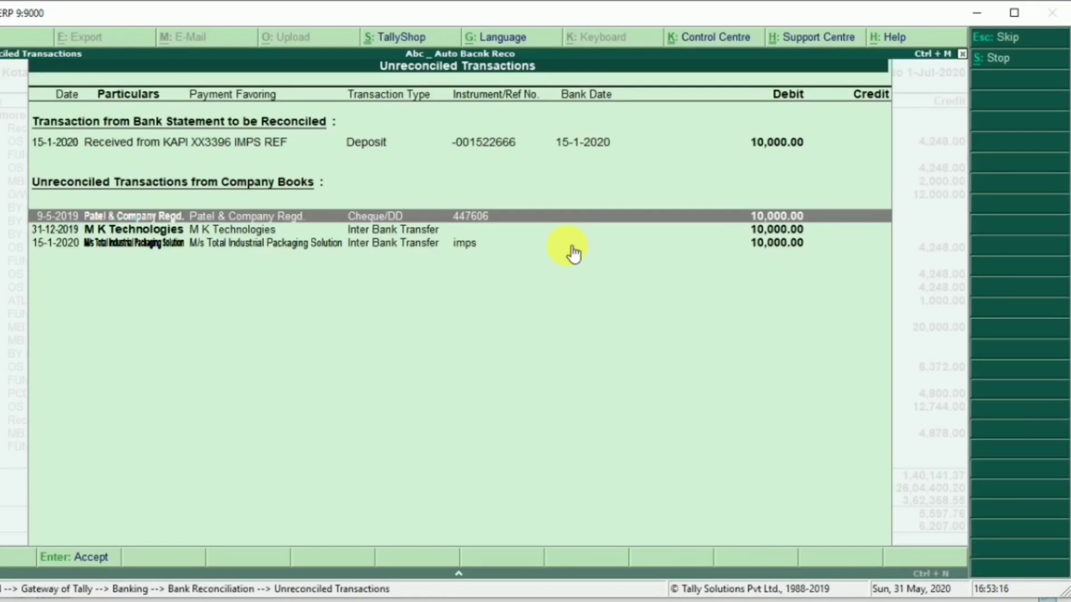
left_click(1012, 46)
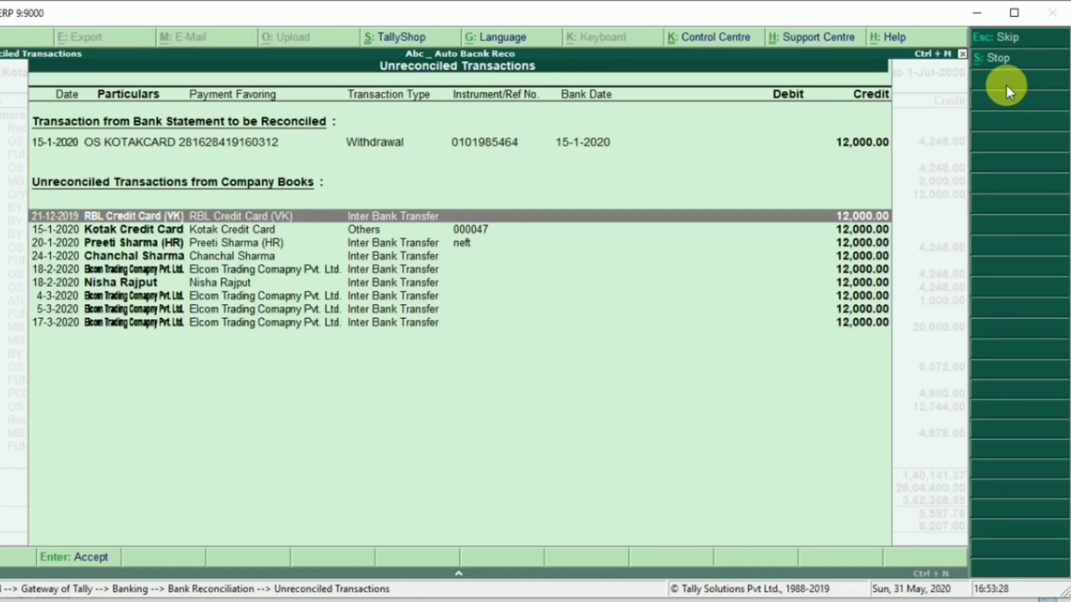
left_click(1009, 58)
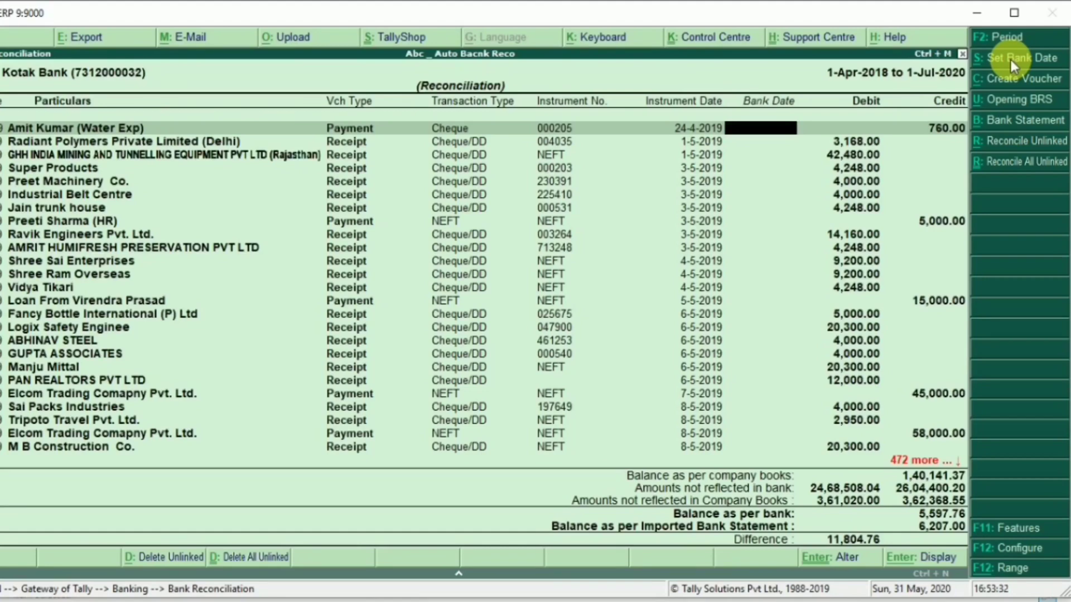
- Go from the first company book voucher to the last imported bank entries dated 1-1-2020 and 2-1-2020
key("Down")
key("Down")
key("Down")
key("Down")
key("Down")
key("Down")
key("Down")
key("Down")
key("Down")
key("Down")
key("Down")
key("Down")
key("Down")
key("Down")
key("Down")
key("Down")
key("Down")
key("Down")
key("Down")
key("Down")
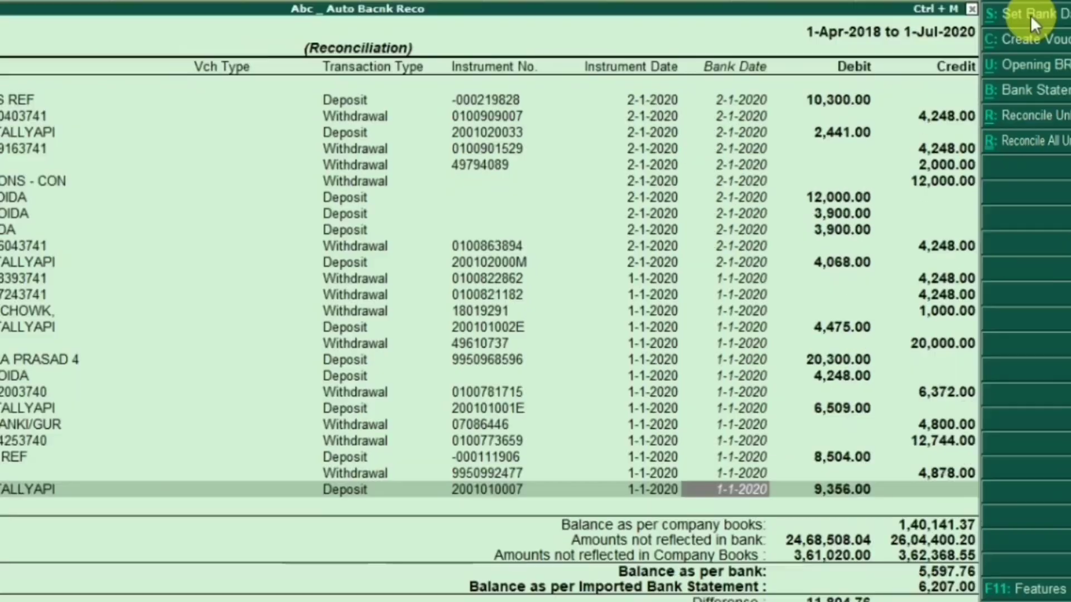
key("Up")
key("Up")
key("Up")
key("Up")
key("Up")
key("Up")
key("Up")
key("Up")
key("Up")
key("Up")
key("Up")
key("Up")
key("Up")
key("Up")
key("Up")
key("Up")
key("Up")
key("Up")
key("Up")
key("Up")
key("Up")
key("Up")
key("Up")
key("Up")
key("Up")
key("Up")
key("Up")
key("Up")
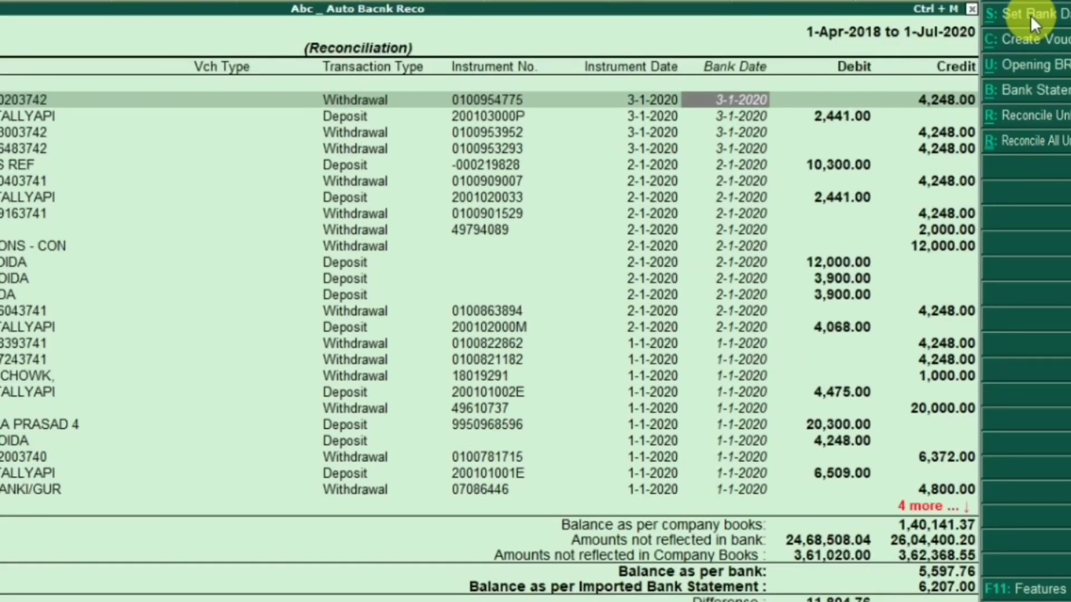
key("Down")
key("Up")
key("Up")
key("Up")
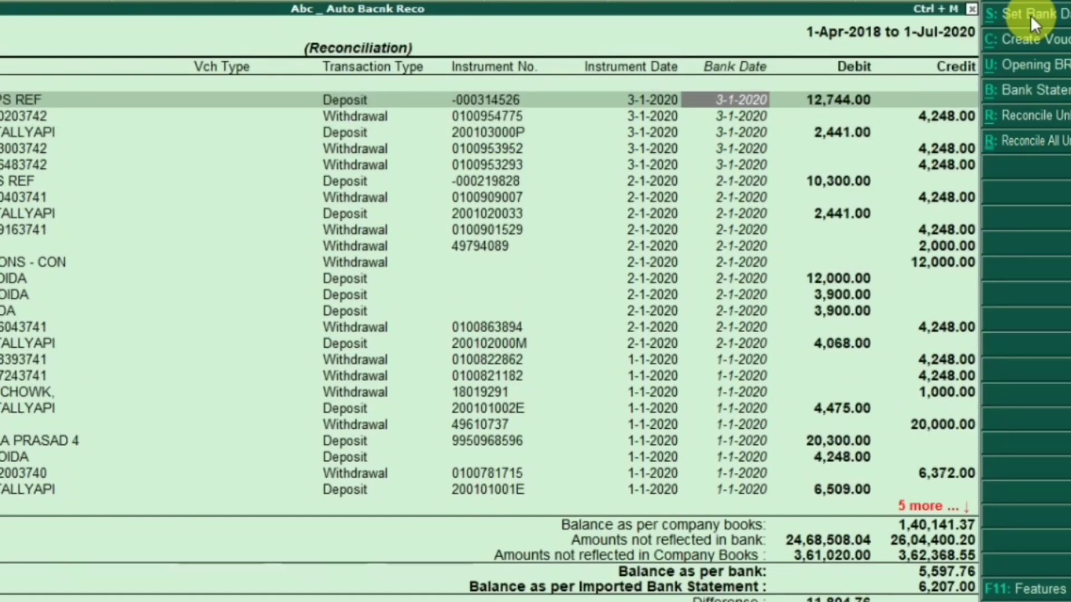
key("Down")
key("Down")
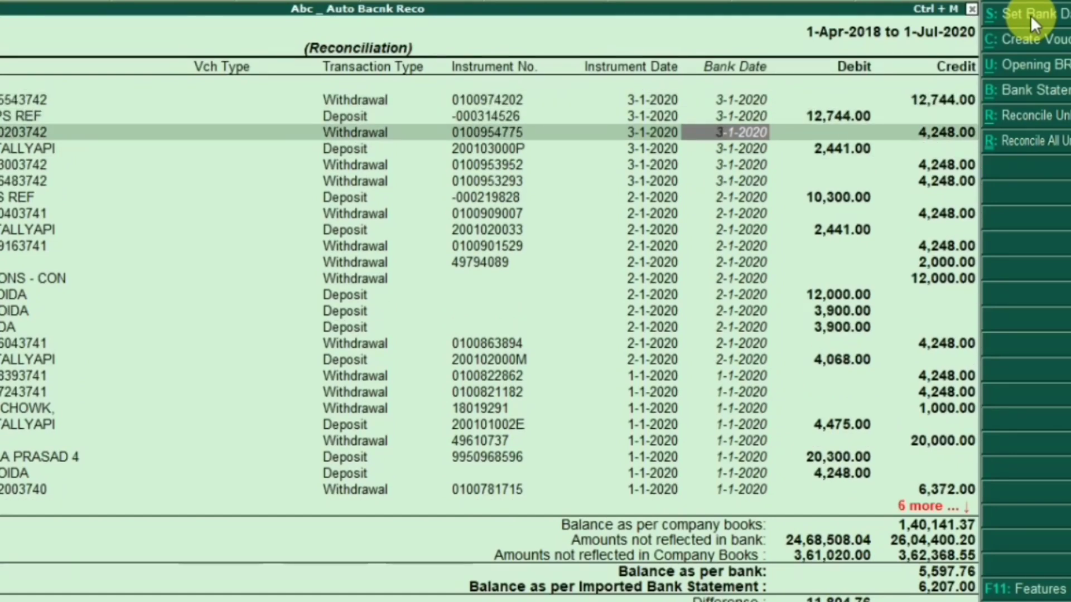
key("Up")
key("Up")
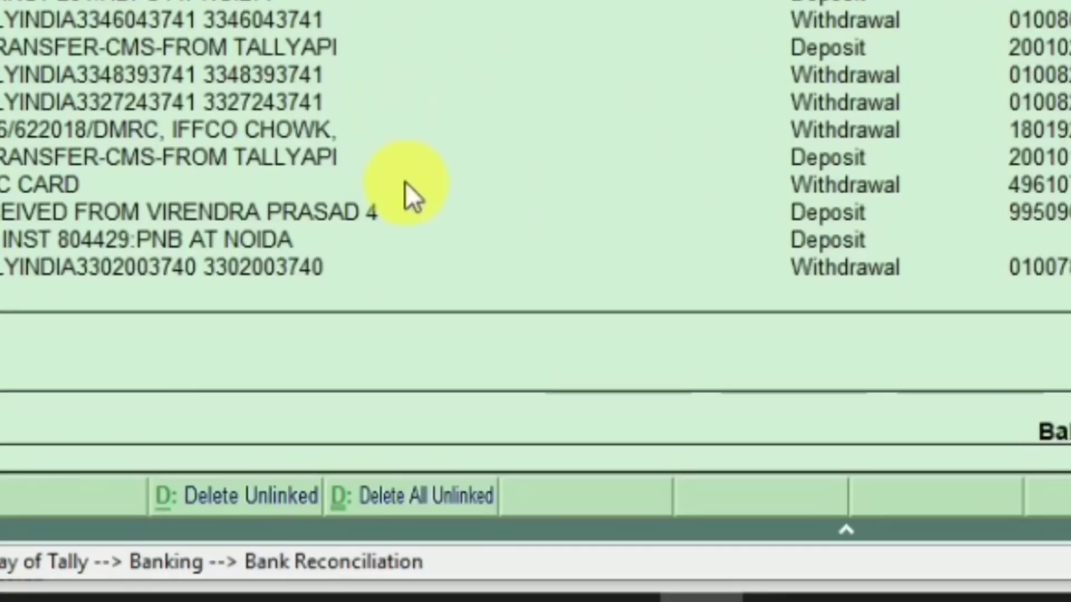
left_click(230, 499)
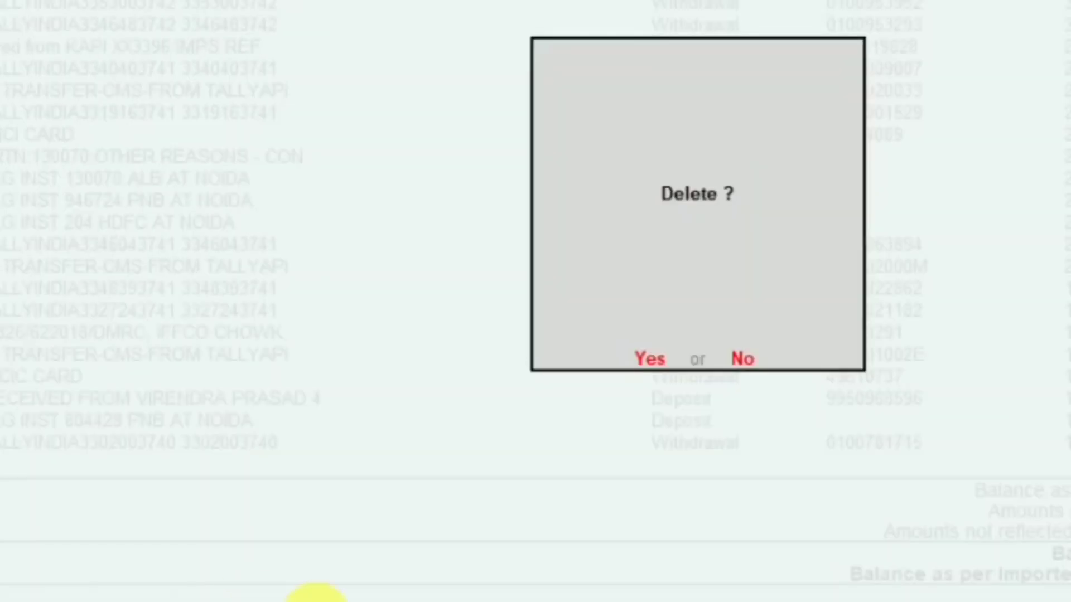
key("y")
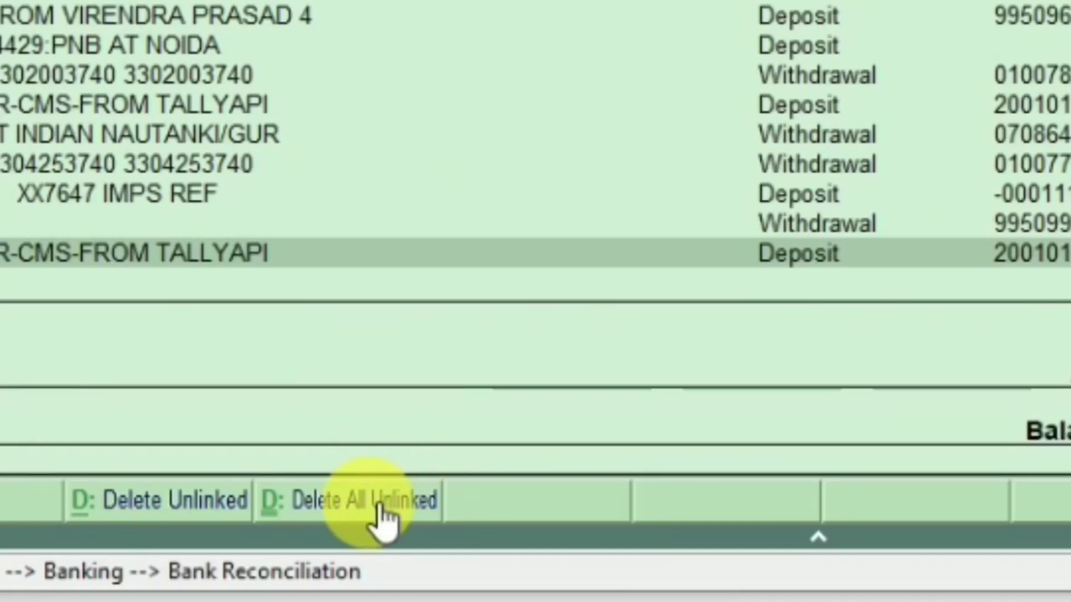
- Delete all remaining unlinked imported bank entries with Delete All Unlinked
left_click(379, 505)
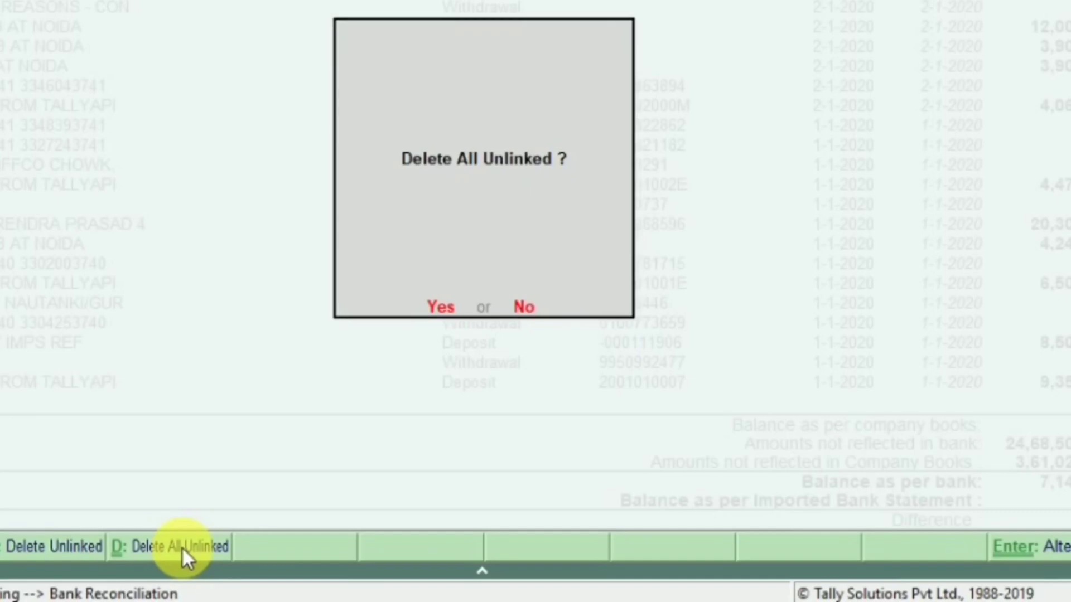
key("y")
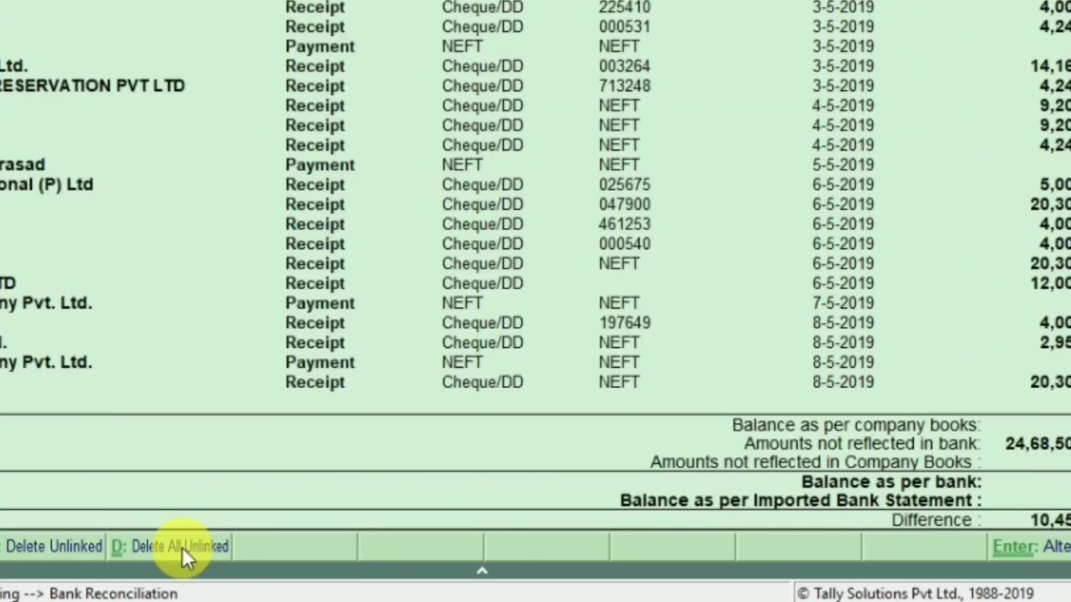
- Review the end of the reconciliation list, from the last voucher dated 1-7-2020 back to the 19-2-2020 entries
key("End")
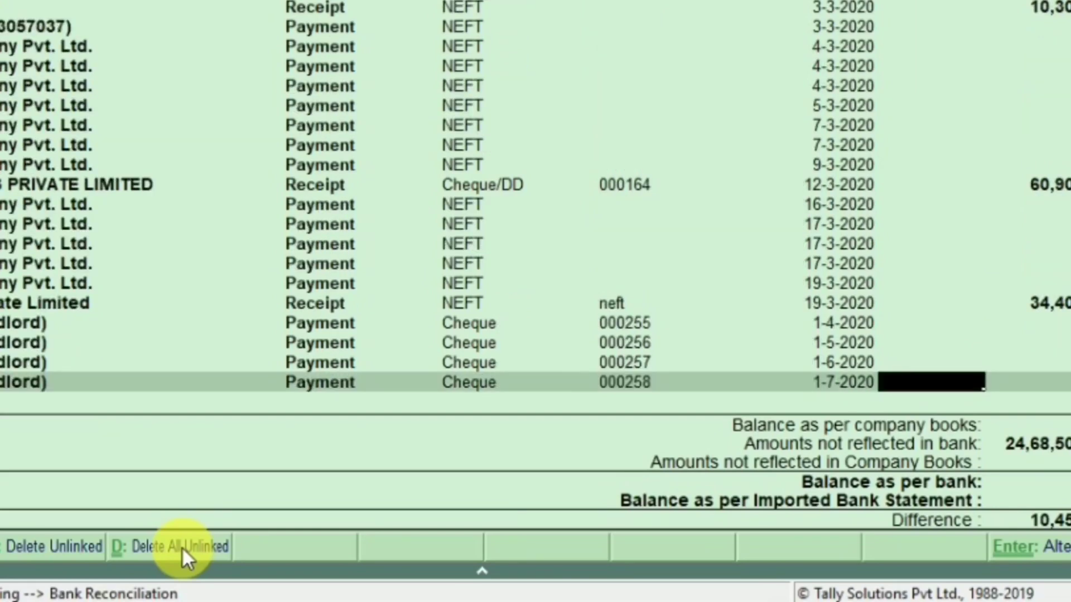
key("Up")
key("Up")
key("Up")
key("Up")
key("Up")
key("Up")
key("Up")
key("Up")
key("Up")
key("Up")
key("Up")
key("Up")
key("Up")
key("Up")
key("Up")
key("Up")
key("Up")
key("Up")
key("Up")
key("Up")
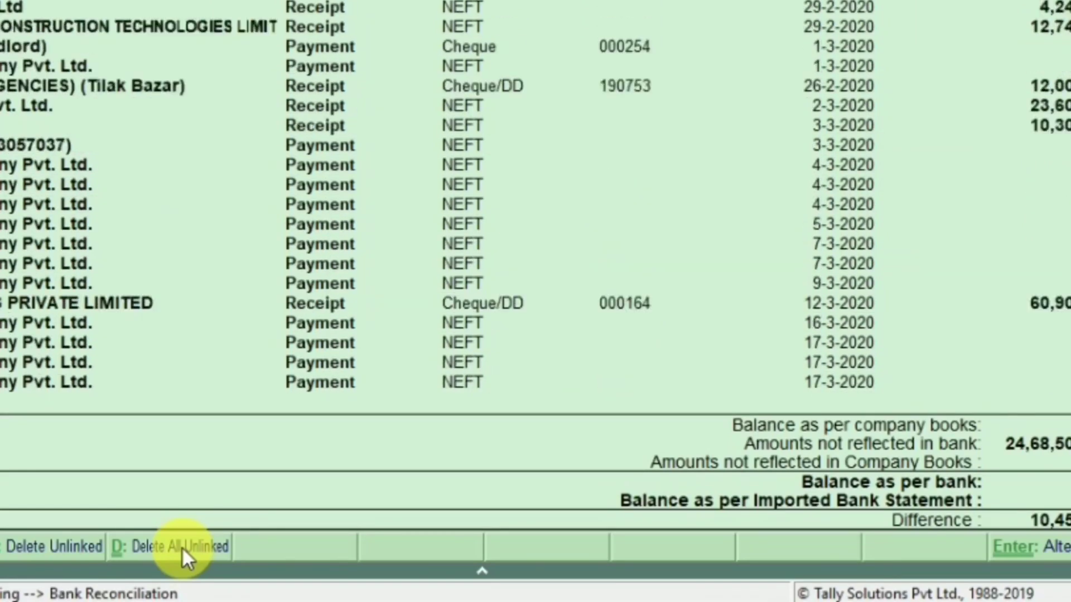
key("Up")
key("Up")
key("Up")
key("Up")
key("Up")
key("Up")
key("Up")
key("Up")
key("Up")
key("Up")
key("Up")
key("Up")
key("Up")
key("Up")
key("Up")
key("Up")
key("Up")
key("Up")
key("Up")
key("Up")
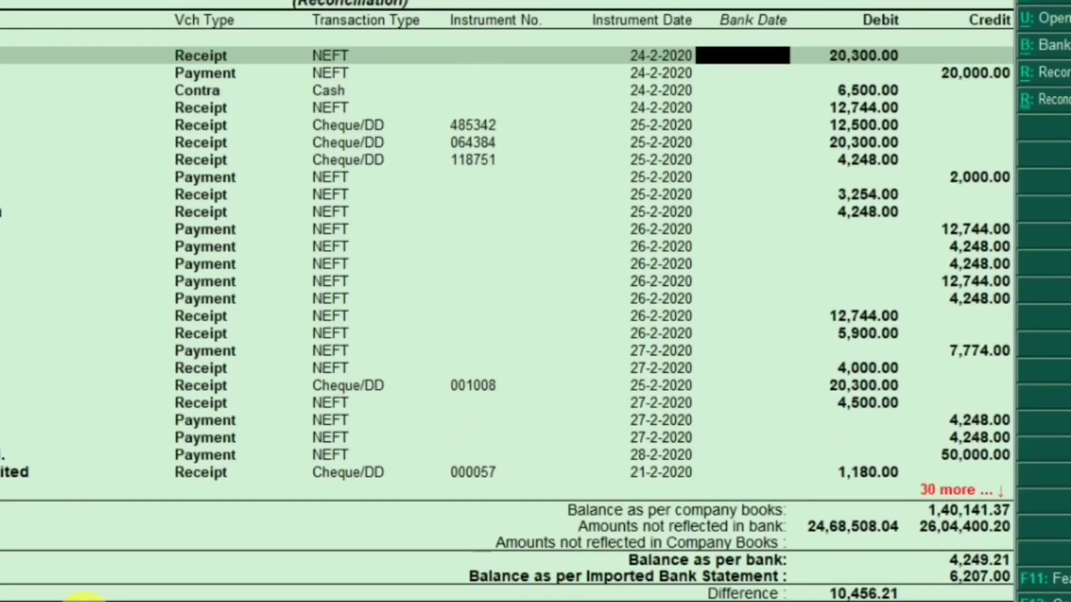
key("Up")
key("Up")
key("Up")
key("Up")
key("Up")
key("Up")
key("Up")
key("Up")
key("Up")
key("Up")
key("Up")
key("Up")
key("Up")
key("Up")
key("Up")
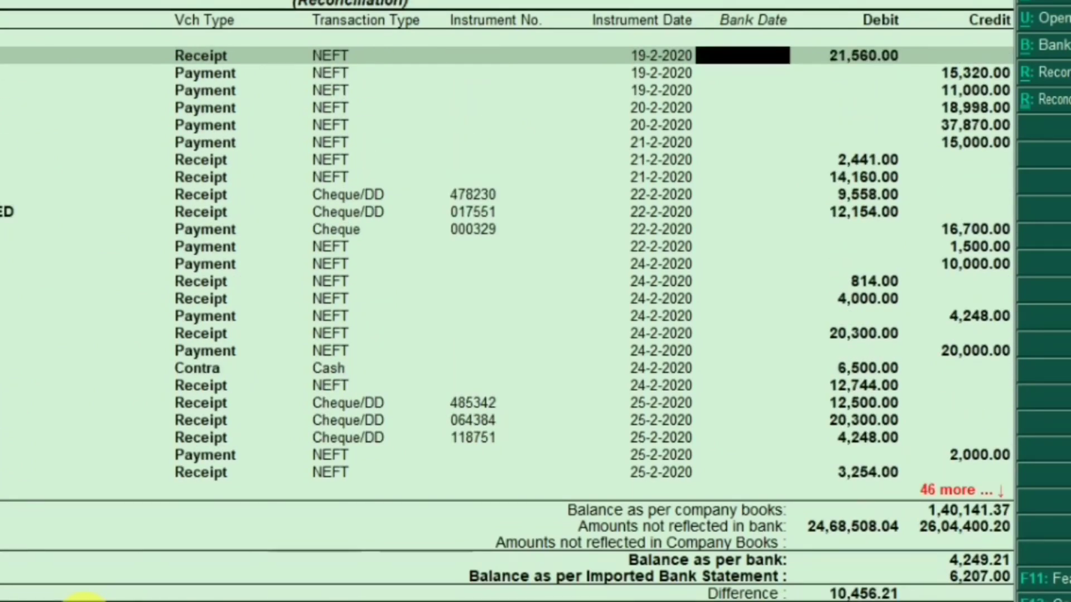